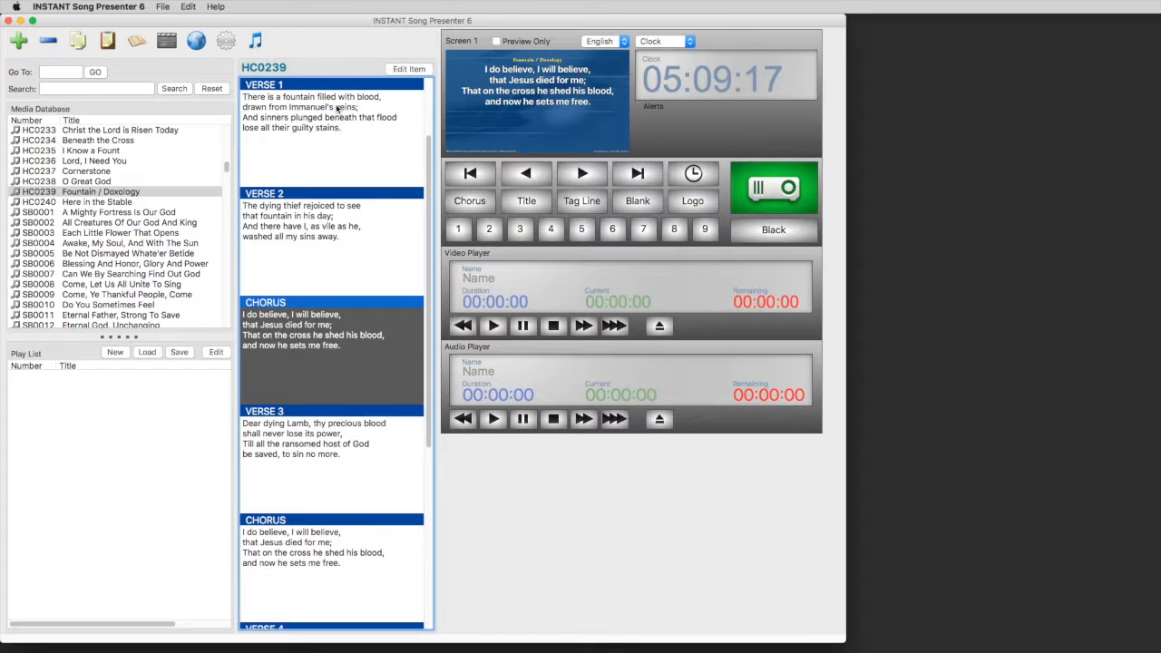
# Step: Show Verse 1, then advance through Verse 2, the chorus, Verse 3 and the next chorus
pyautogui.click(337, 110)
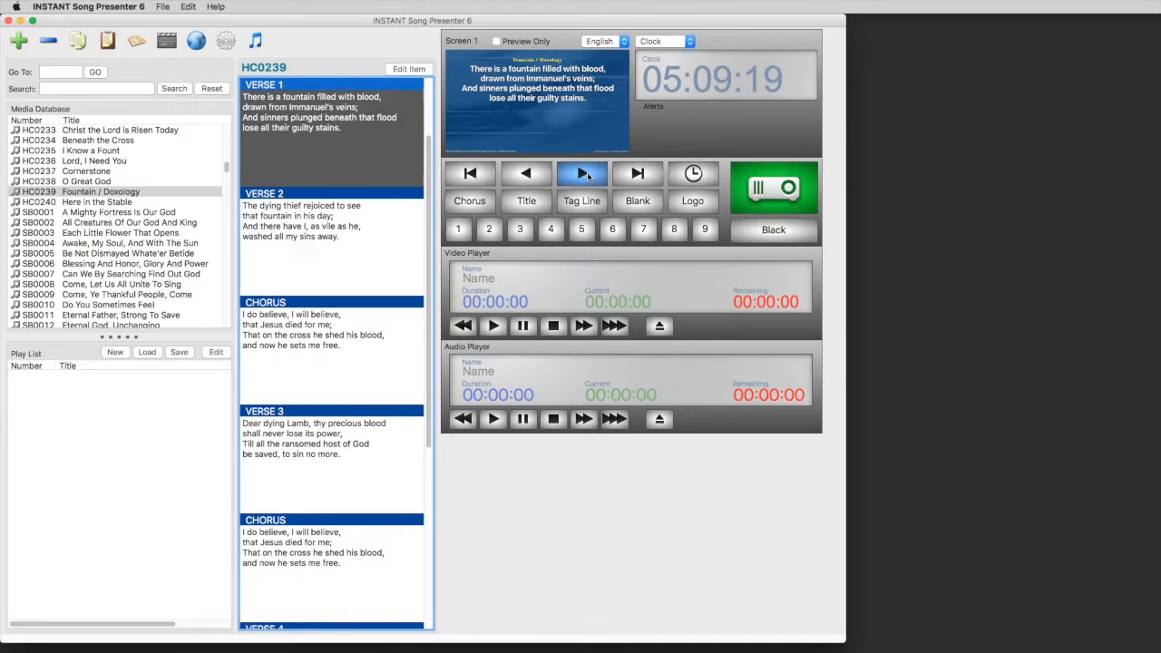
pyautogui.click(584, 176)
pyautogui.click(588, 176)
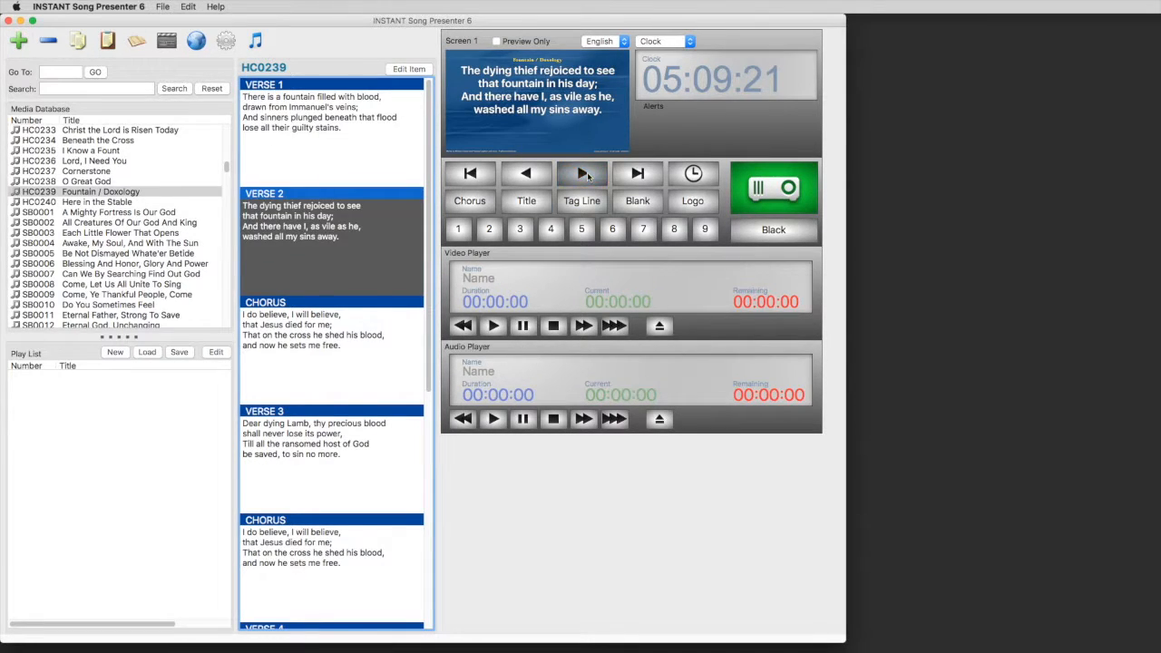
pyautogui.click(588, 176)
pyautogui.click(587, 176)
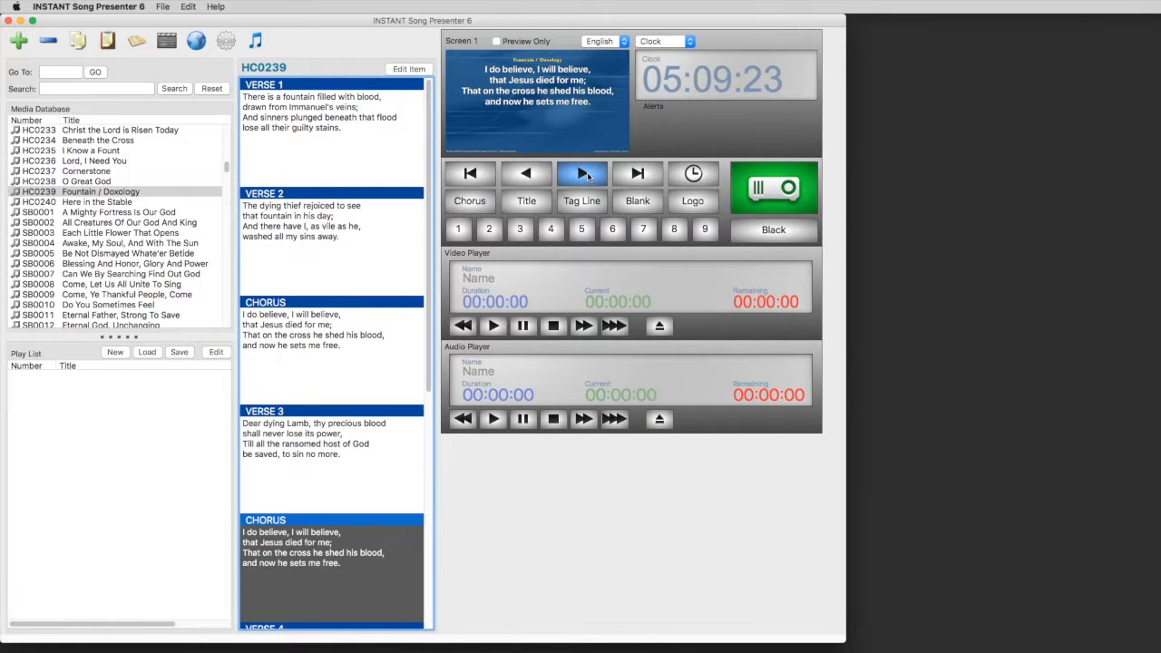
# Step: Step back two slides, jump to the first slide, then jump to the last slide, Verse 5
pyautogui.click(526, 176)
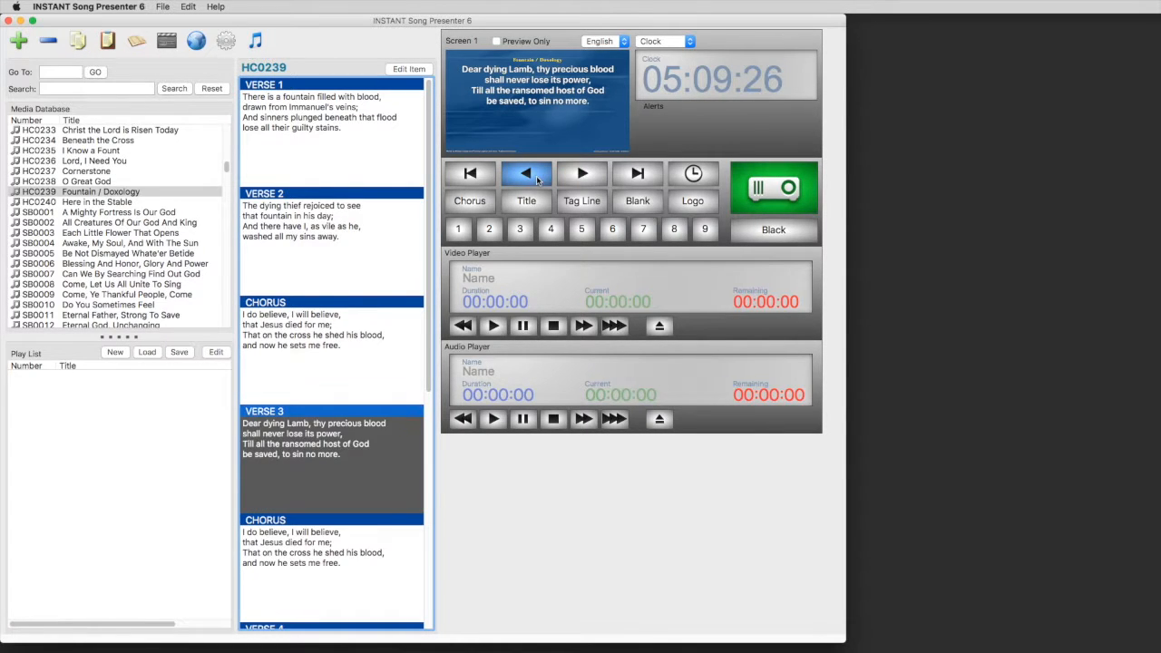
pyautogui.click(527, 177)
pyautogui.click(471, 175)
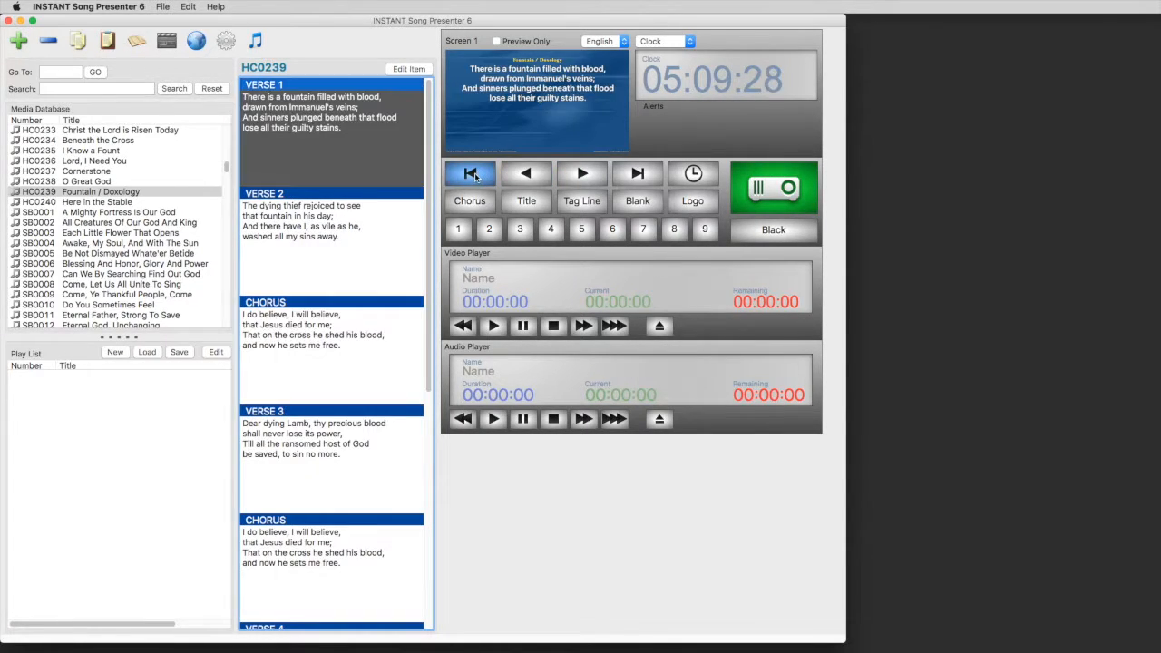
pyautogui.click(614, 171)
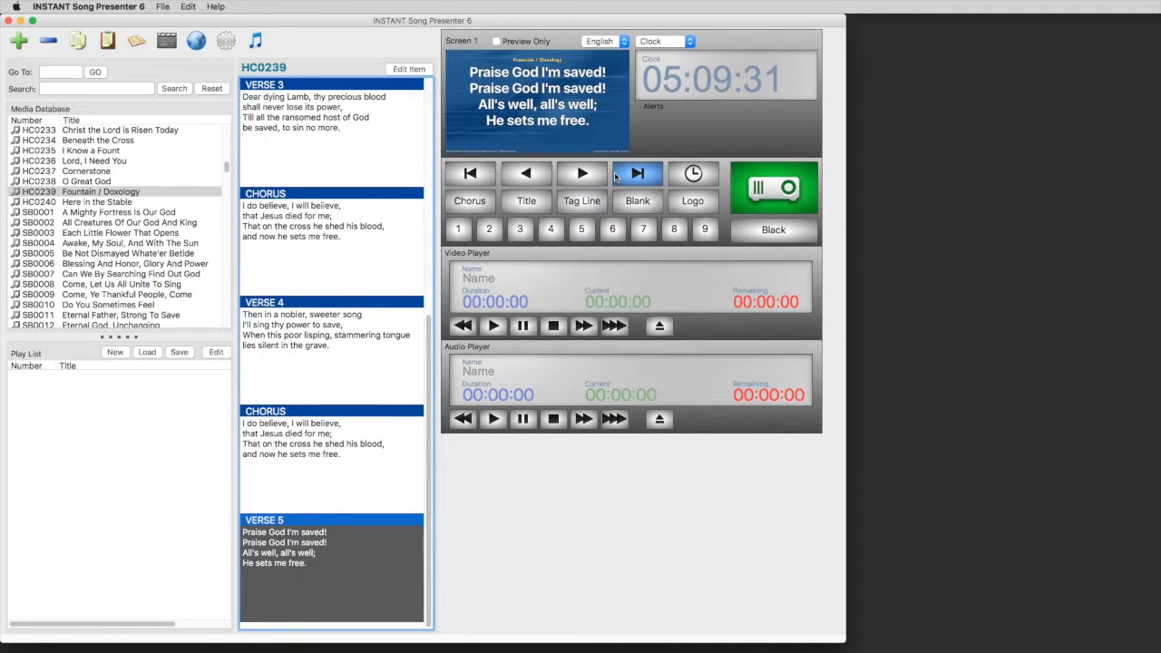
# Step: Load hymn SB0456 through the Go To field
pyautogui.click(63, 71)
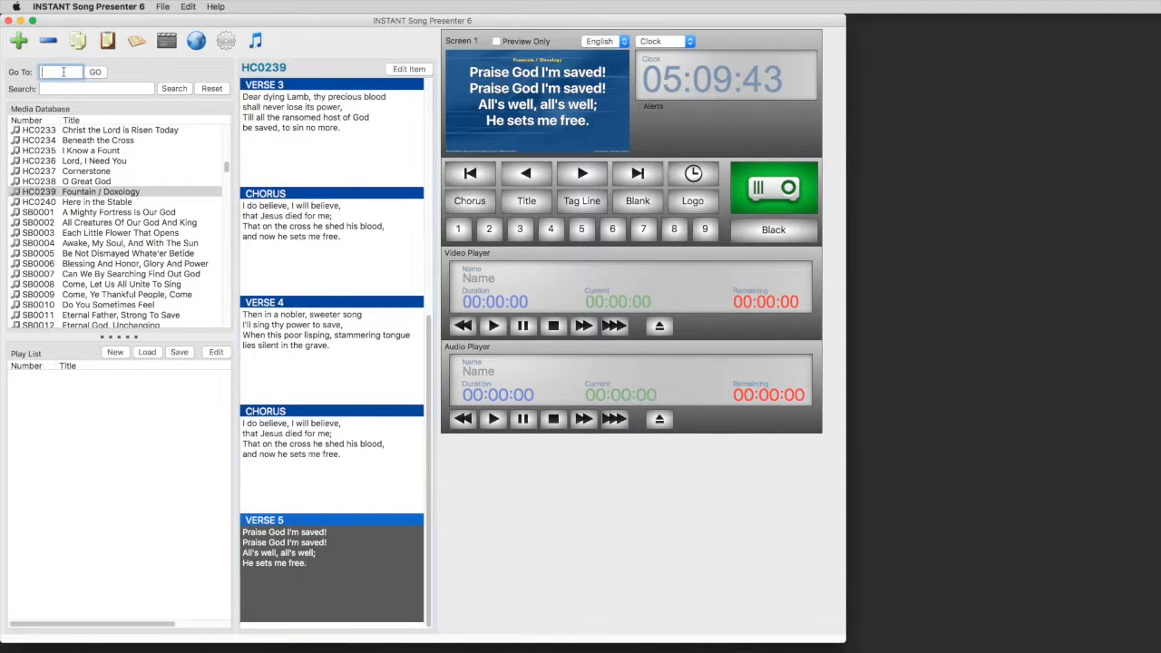
pyautogui.write('SB0456')
pyautogui.click(95, 73)
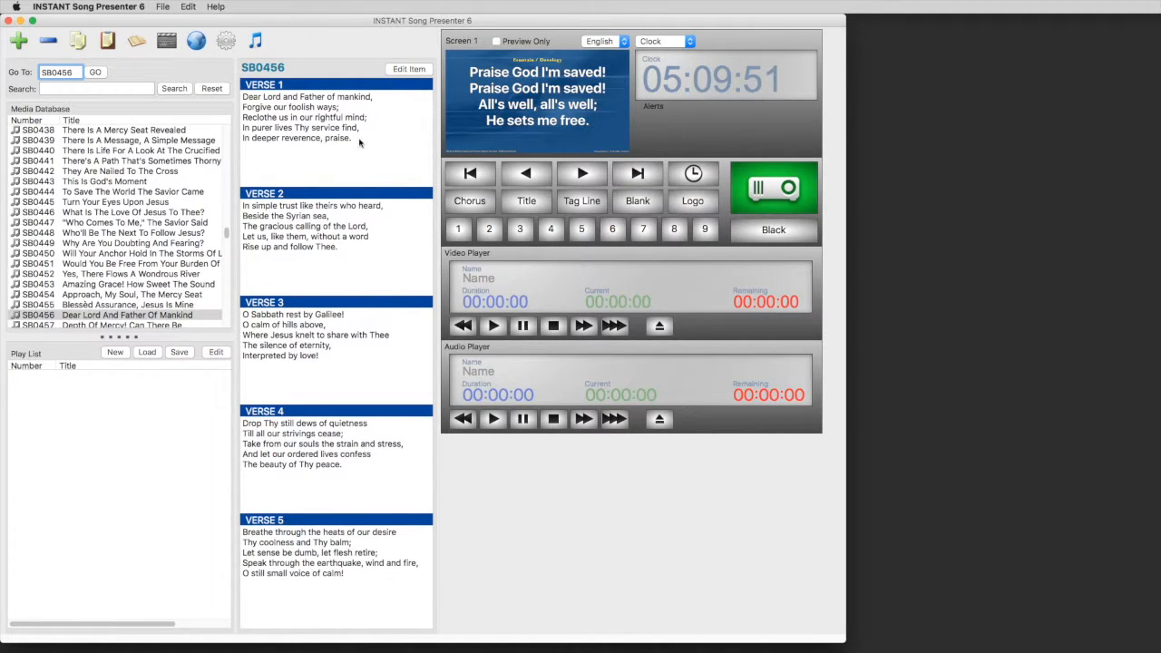
# Step: Present Verses 1 through 4 of Dear Lord And Father Of Mankind on the output screen
pyautogui.click(327, 119)
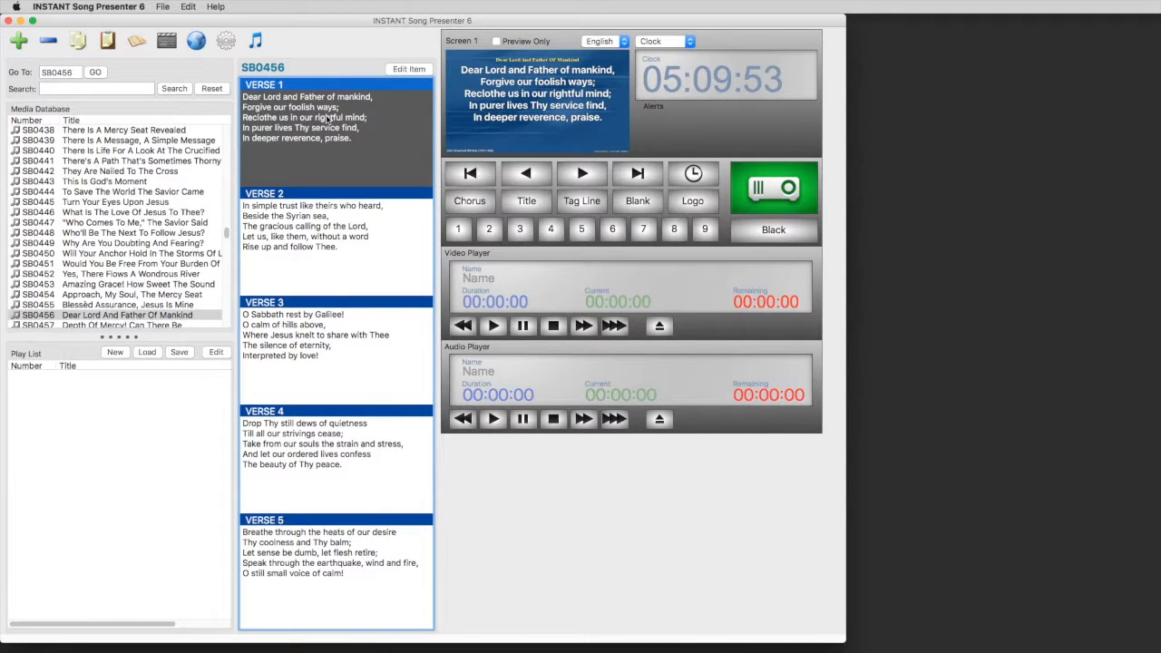
pyautogui.click(337, 224)
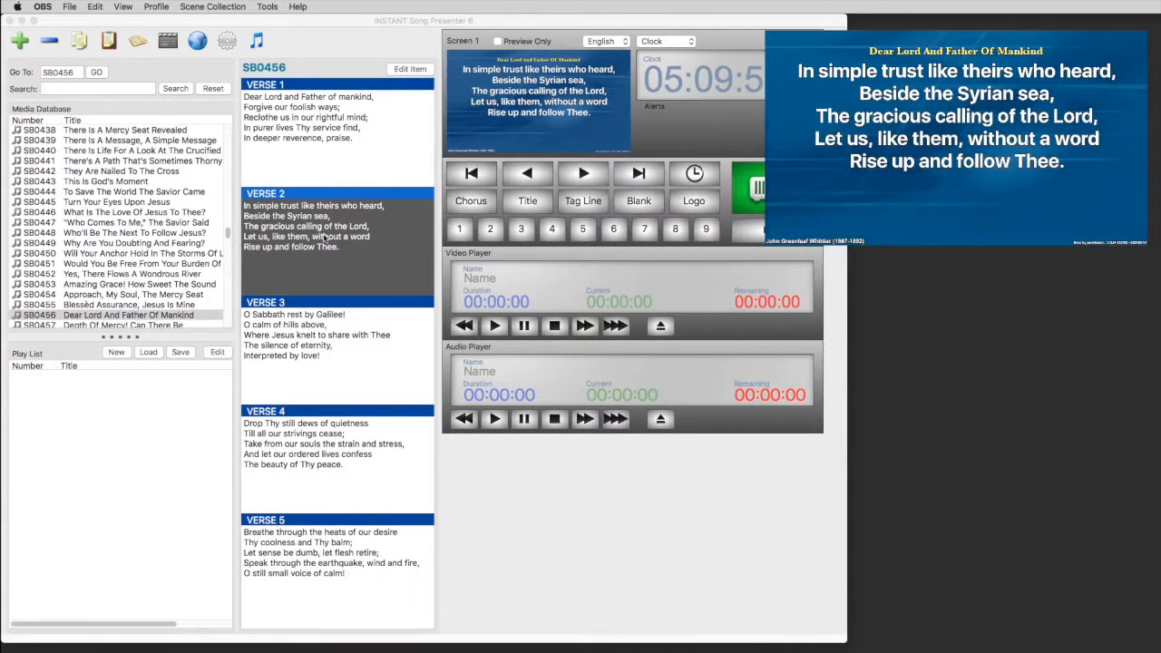
pyautogui.click(334, 132)
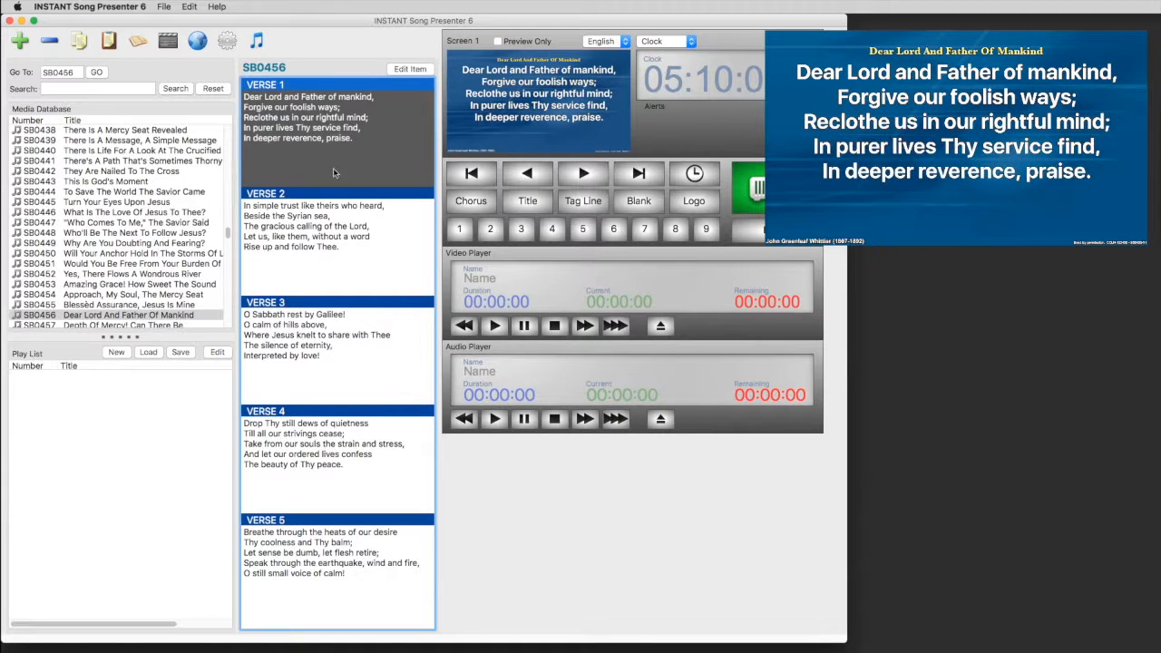
pyautogui.click(334, 216)
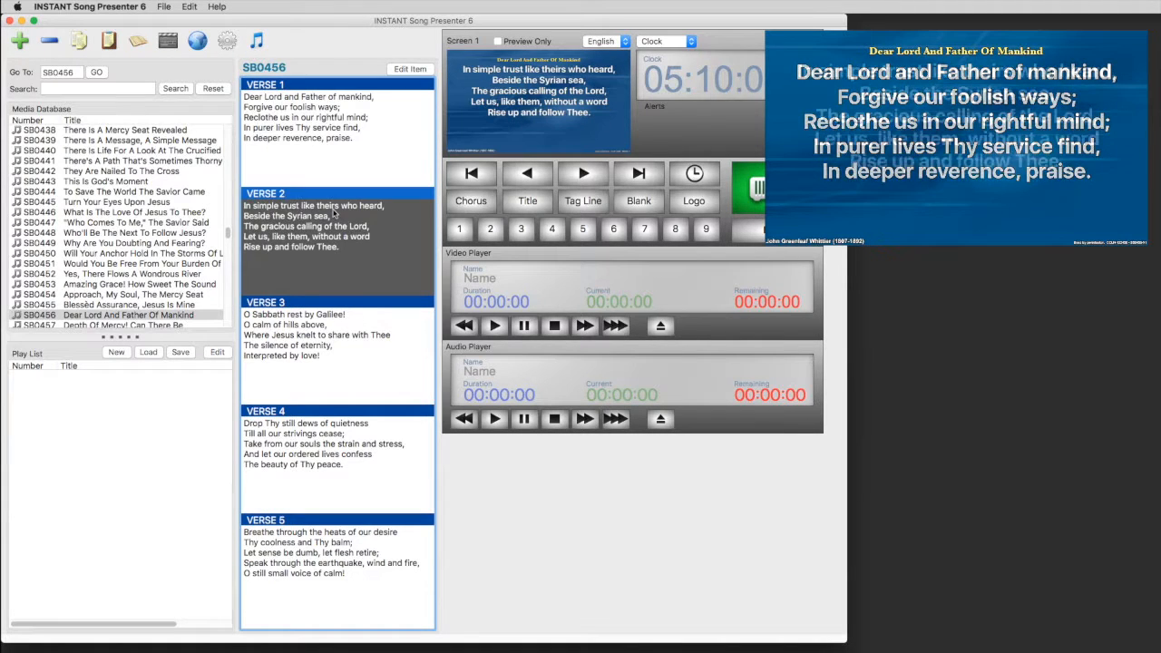
pyautogui.click(315, 371)
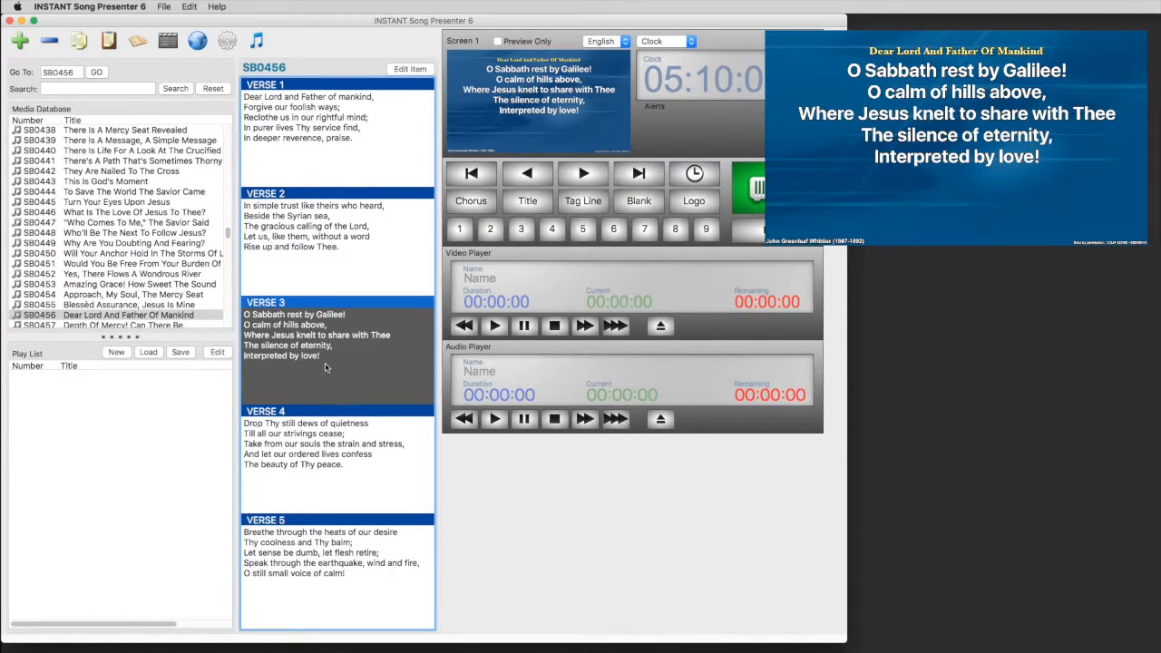
pyautogui.click(322, 462)
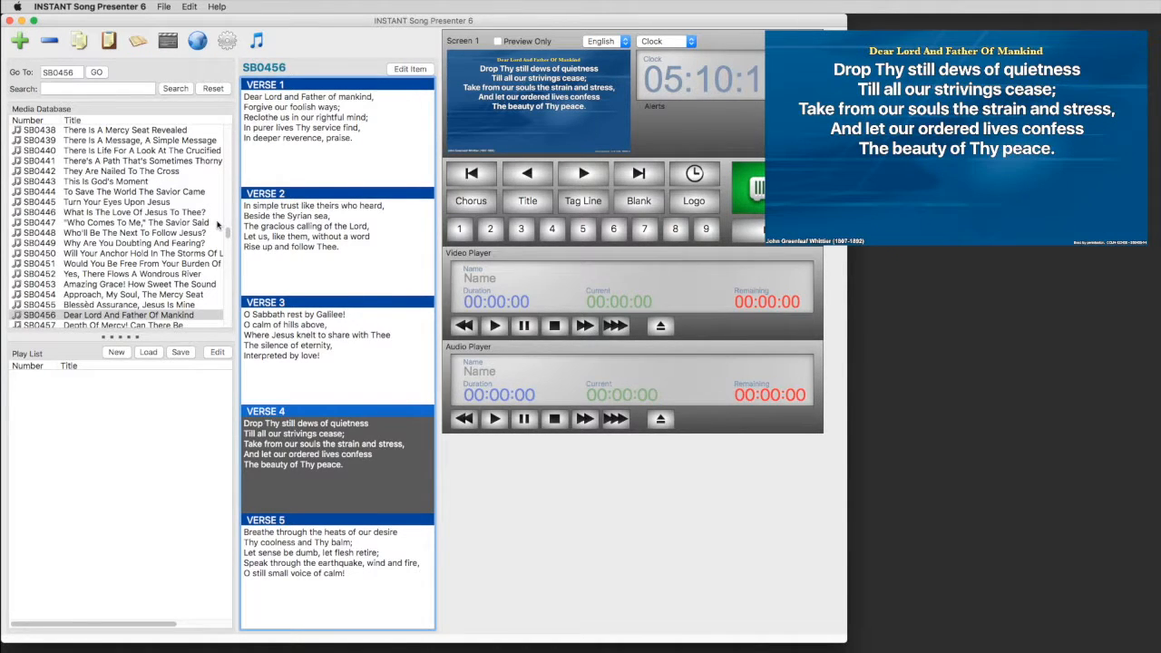
pyautogui.click(75, 88)
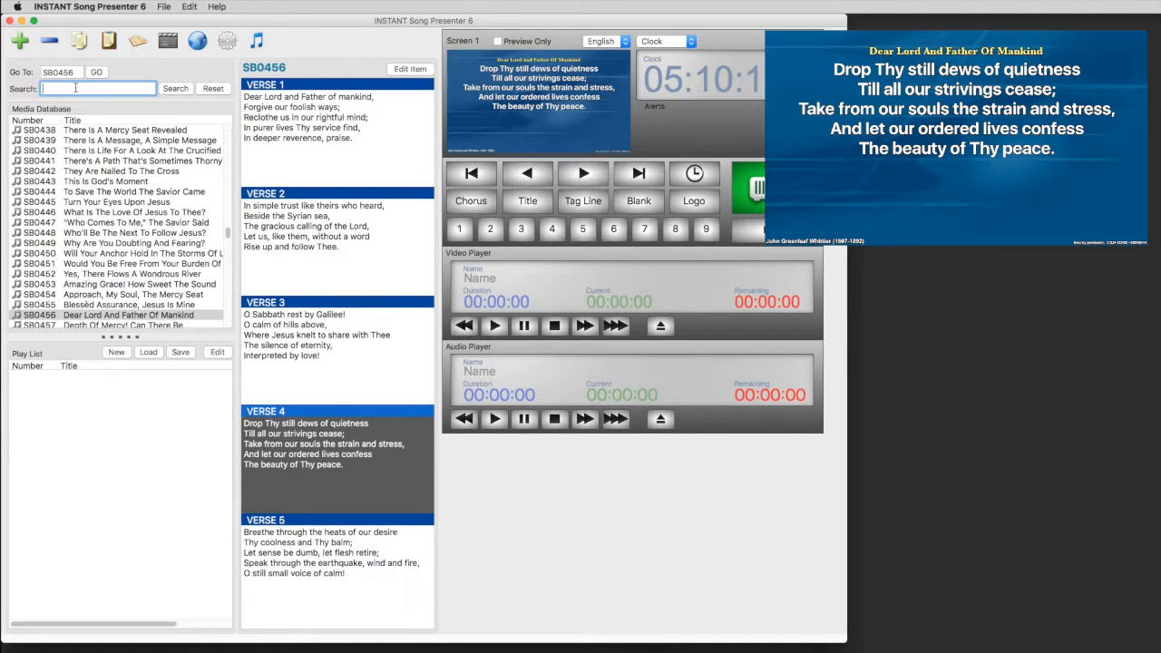
# Step: Search for 'amazing grace' and present verse 1 of SB0453
pyautogui.write('amazing grace')
pyautogui.press('Return')
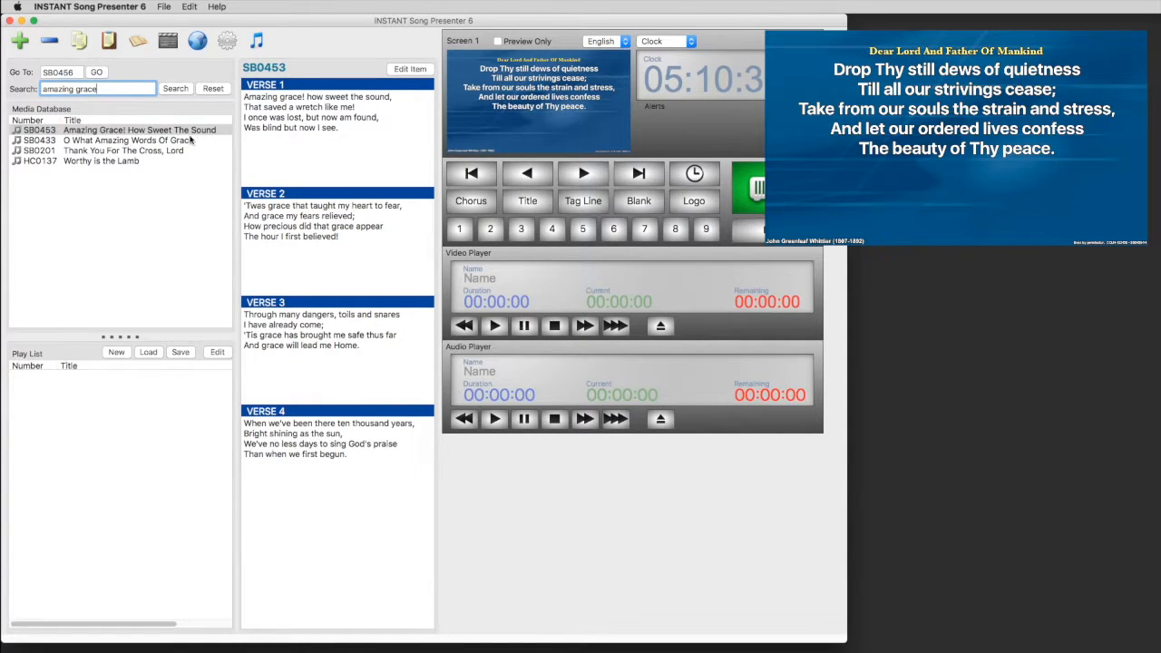
pyautogui.click(319, 129)
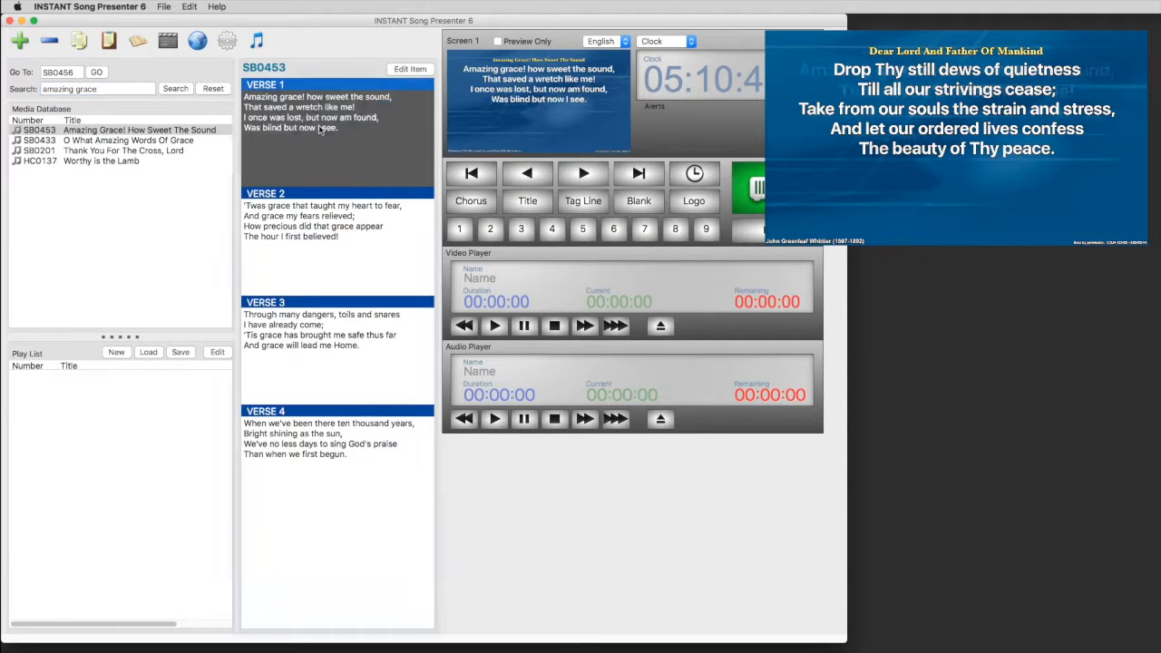
# Step: Present verses 2 and 3, return to verse 1, then show the song title on screen
pyautogui.click(317, 230)
pyautogui.click(293, 337)
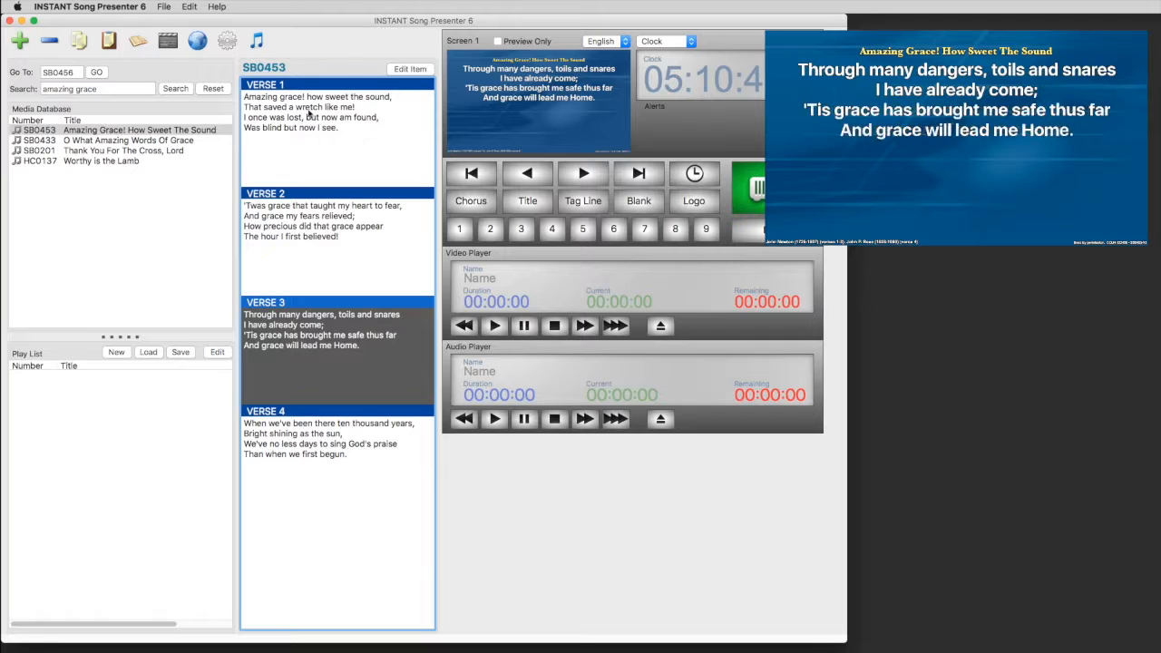
pyautogui.click(310, 119)
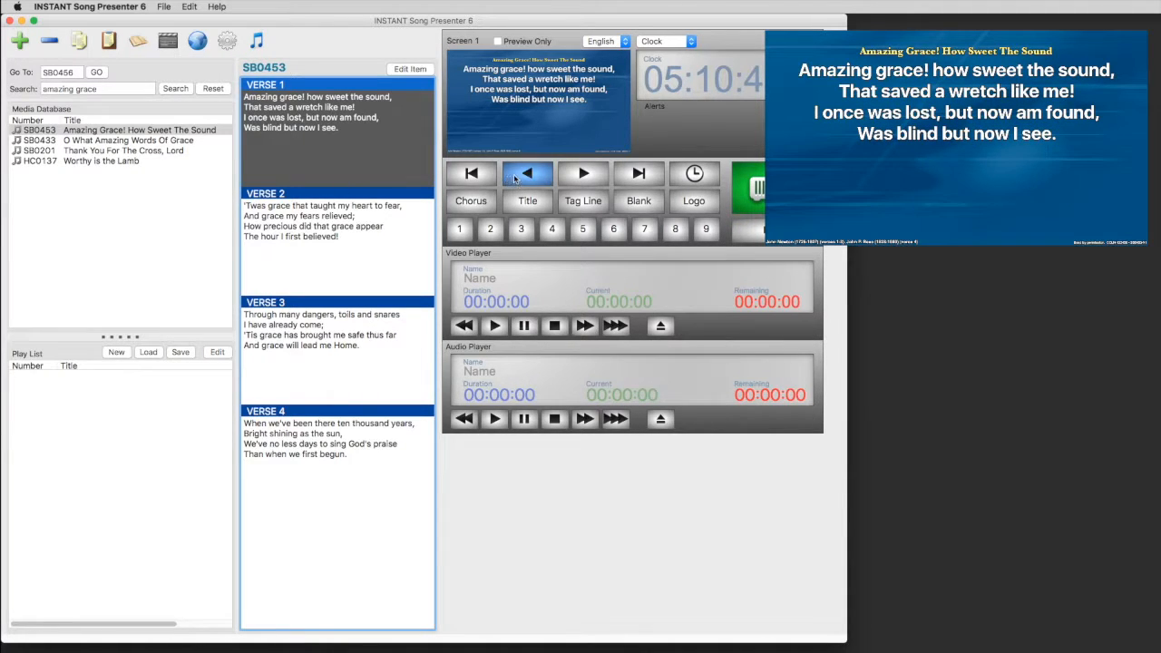
pyautogui.click(527, 202)
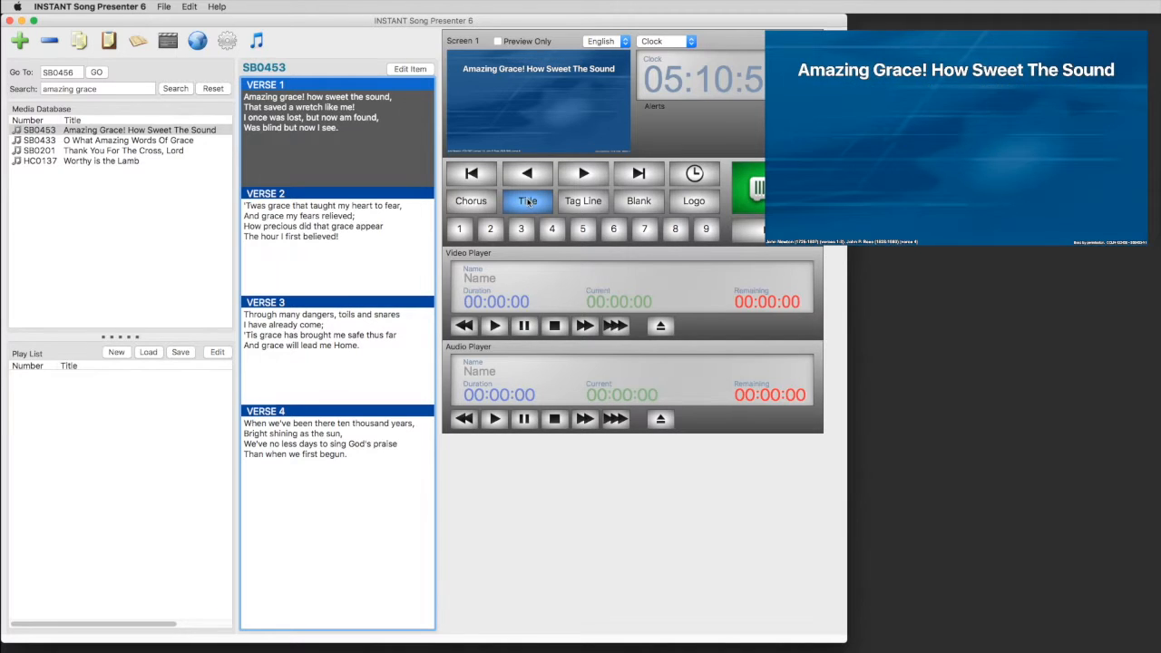
# Step: Show the current verse's last line as a tag line, then do the same for Verse 2
pyautogui.click(581, 203)
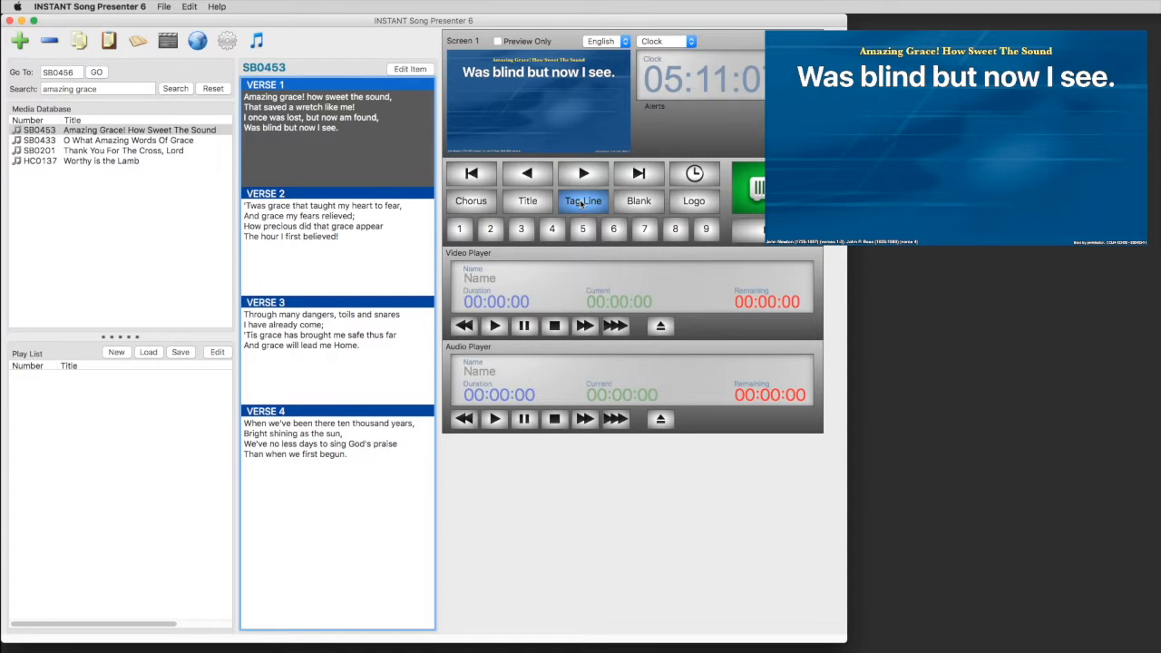
pyautogui.click(367, 223)
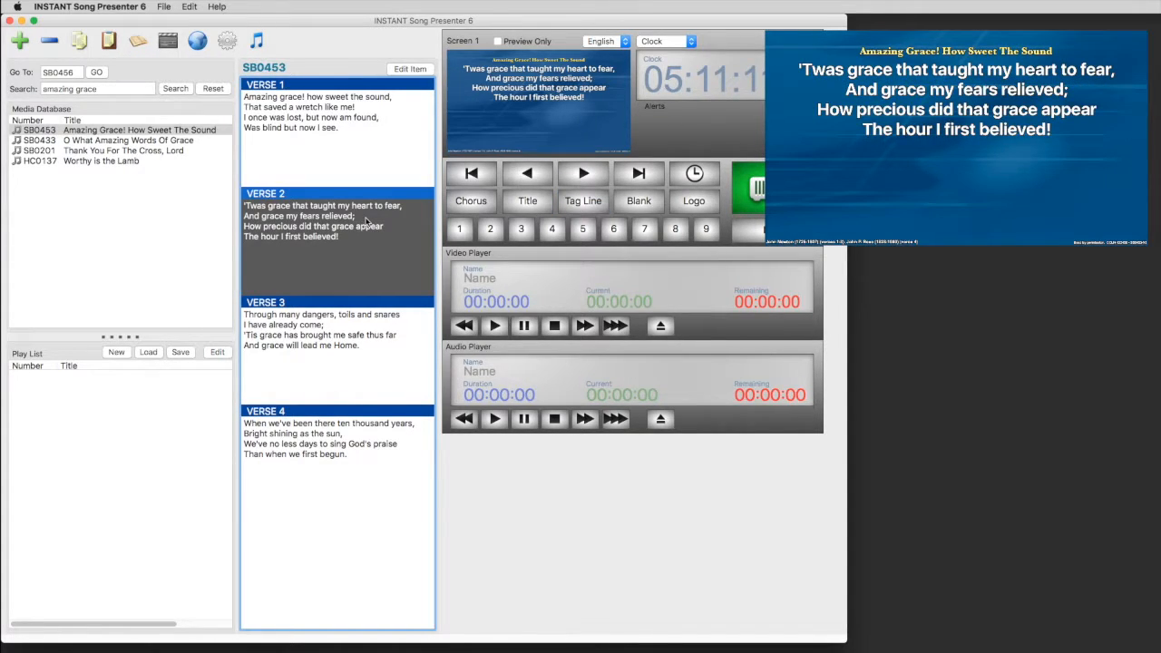
pyautogui.click(570, 203)
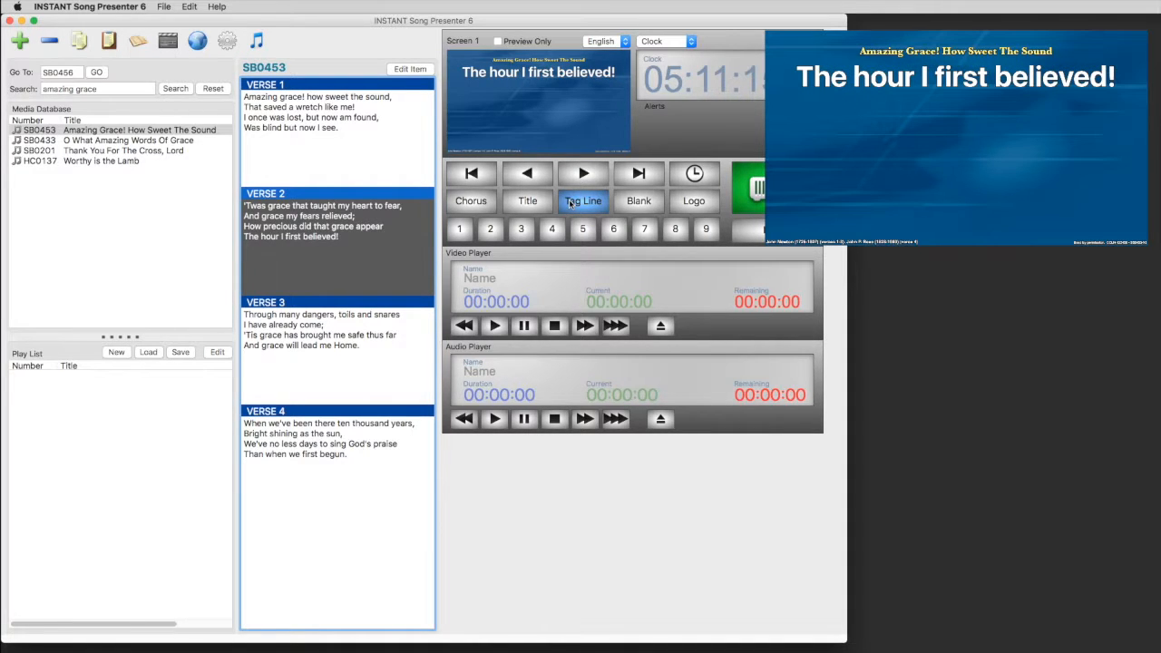
# Step: Blank the lyrics to the background, then put the logo on the output screen
pyautogui.click(638, 201)
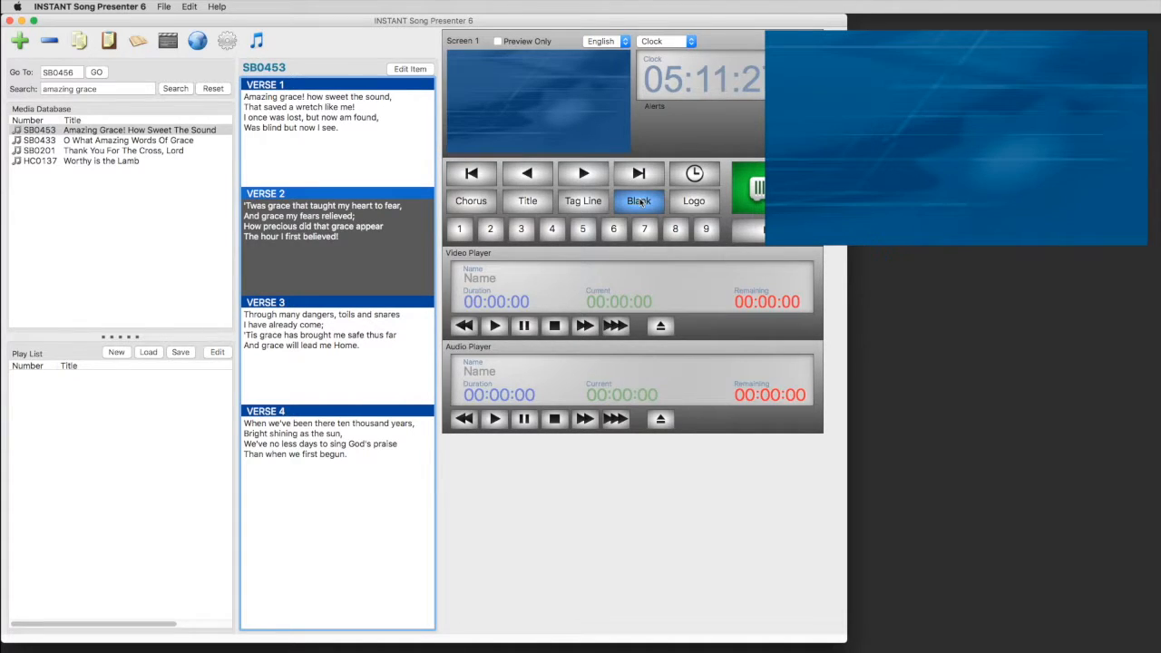
pyautogui.click(686, 200)
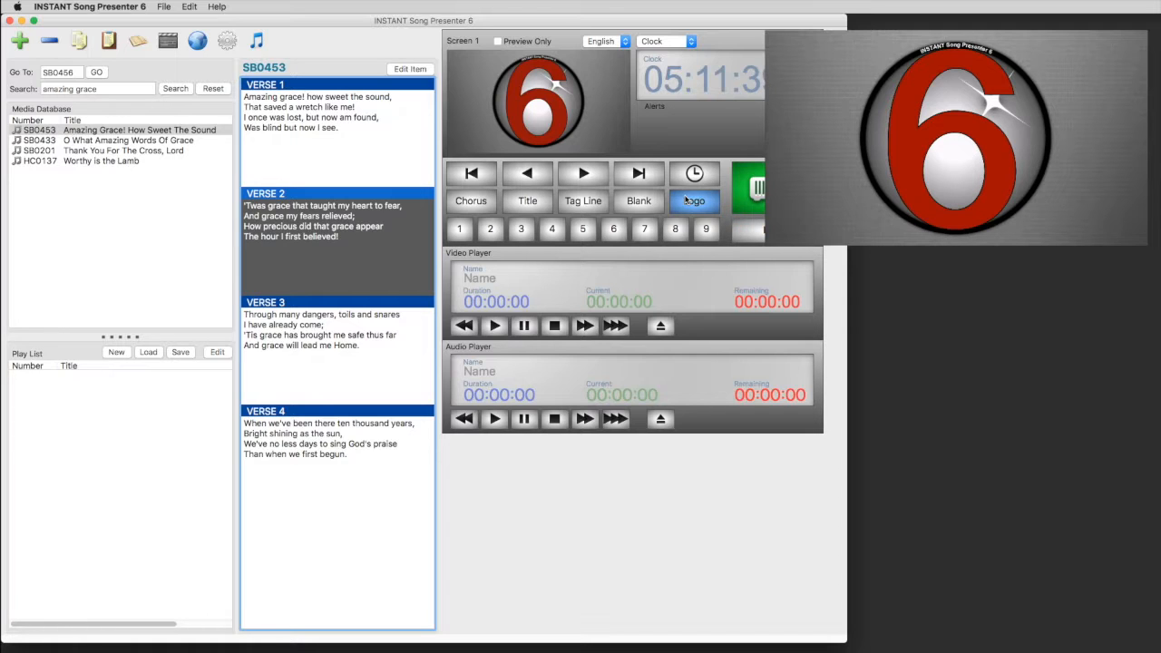
pyautogui.click(227, 42)
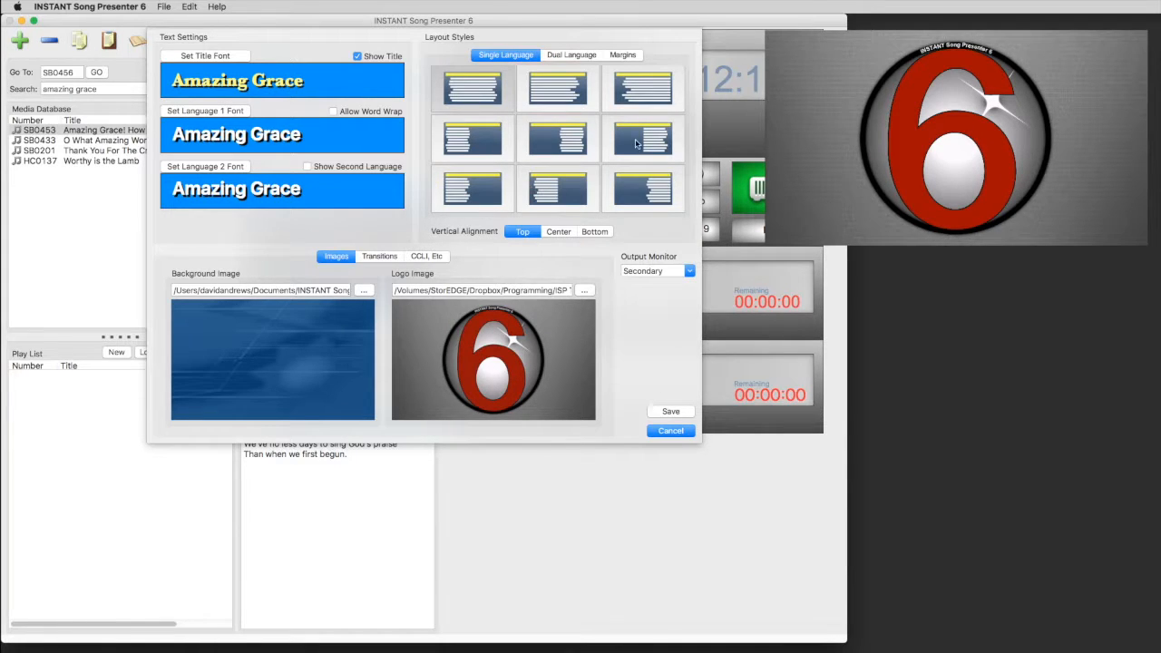
# Step: Review the Margins and Single Language layout style options in the display settings
pyautogui.click(623, 54)
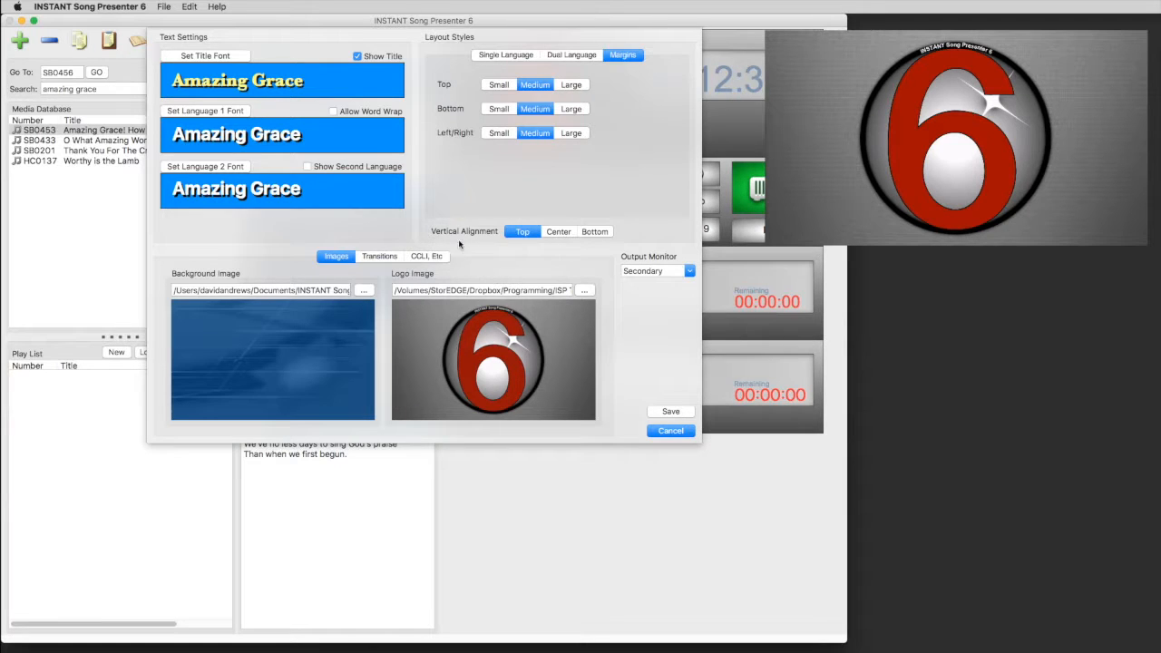
pyautogui.click(492, 56)
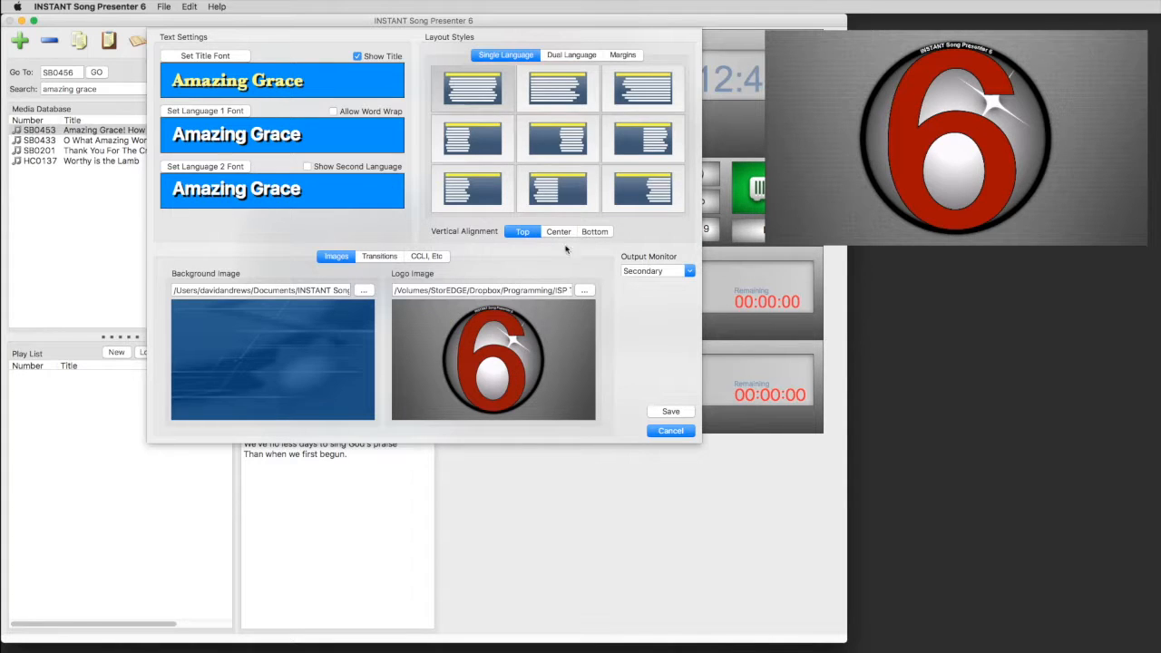
pyautogui.click(379, 257)
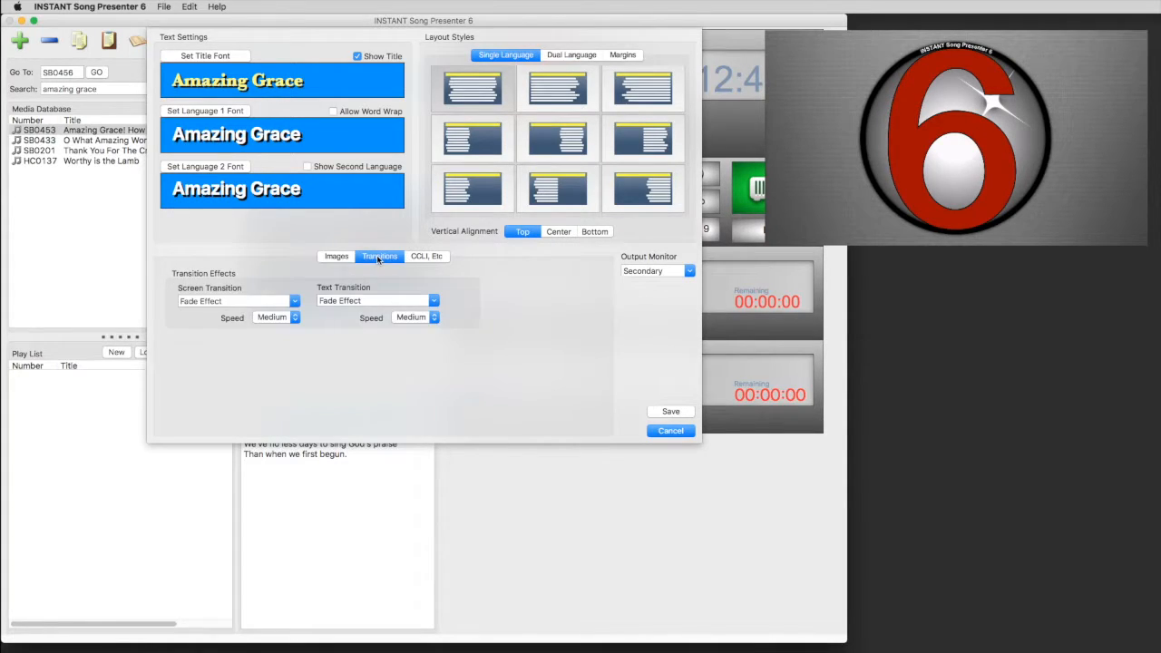
# Step: Leave Screen and Text Transition both on Fade Effect and cancel the display settings
pyautogui.click(295, 308)
pyautogui.moveTo(297, 338)
pyautogui.mouseDown()
pyautogui.moveTo(294, 419)
pyautogui.moveTo(297, 331)
pyautogui.mouseUp()
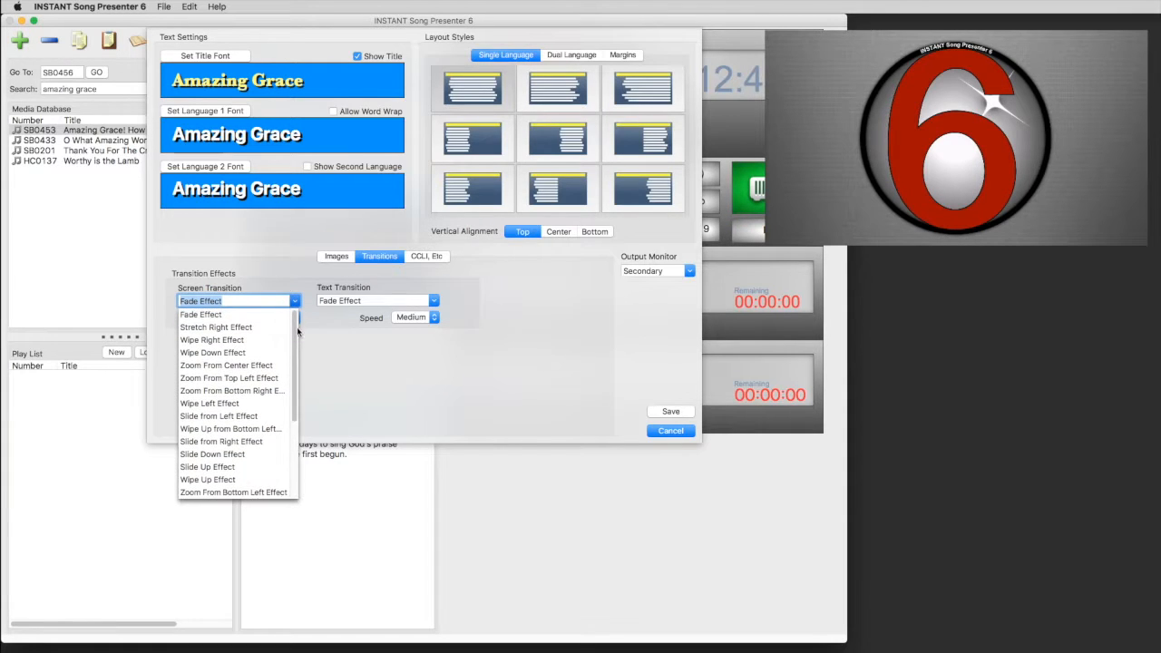
pyautogui.click(328, 342)
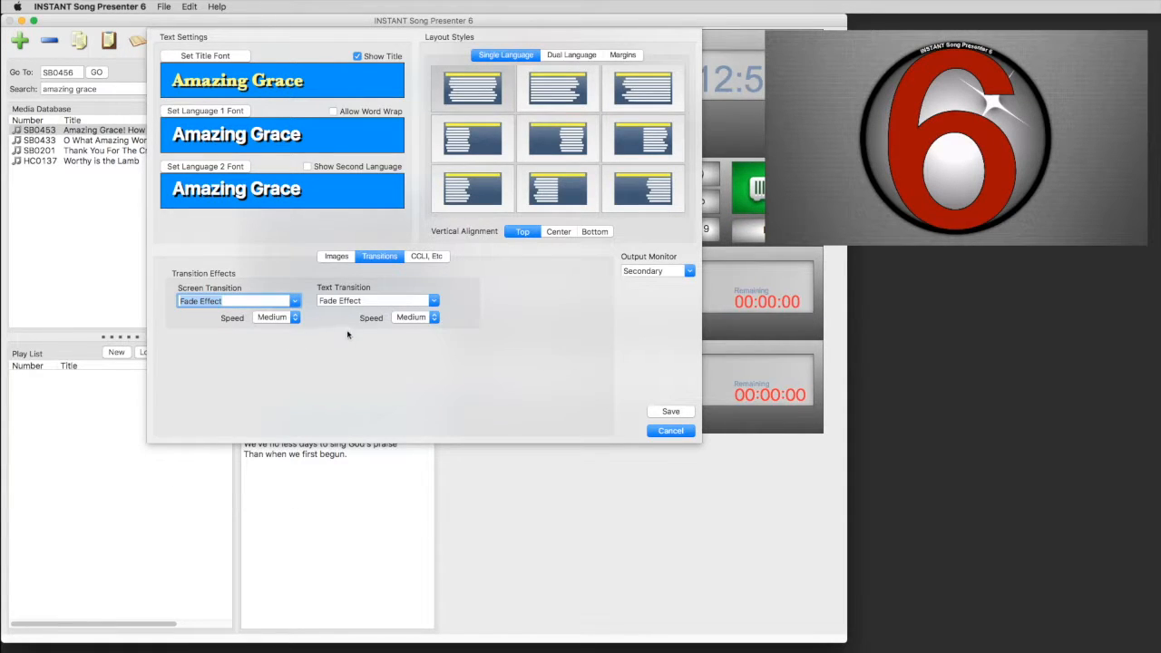
pyautogui.click(433, 301)
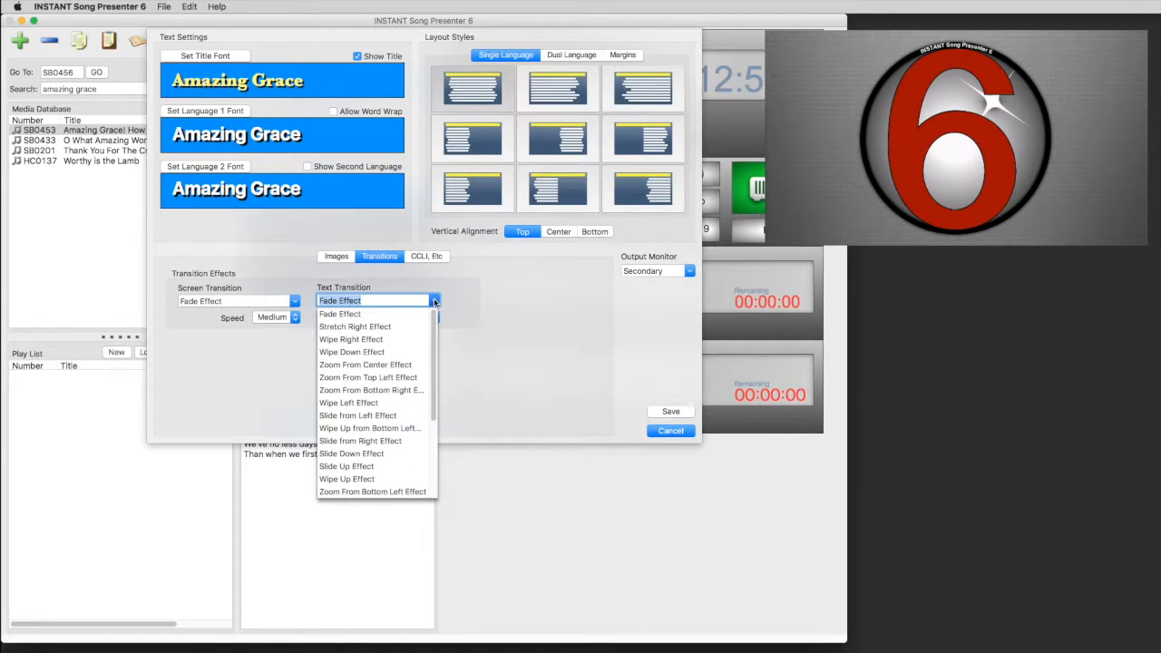
pyautogui.moveTo(434, 329)
pyautogui.mouseDown()
pyautogui.moveTo(436, 409)
pyautogui.moveTo(444, 318)
pyautogui.mouseUp()
pyautogui.click(488, 308)
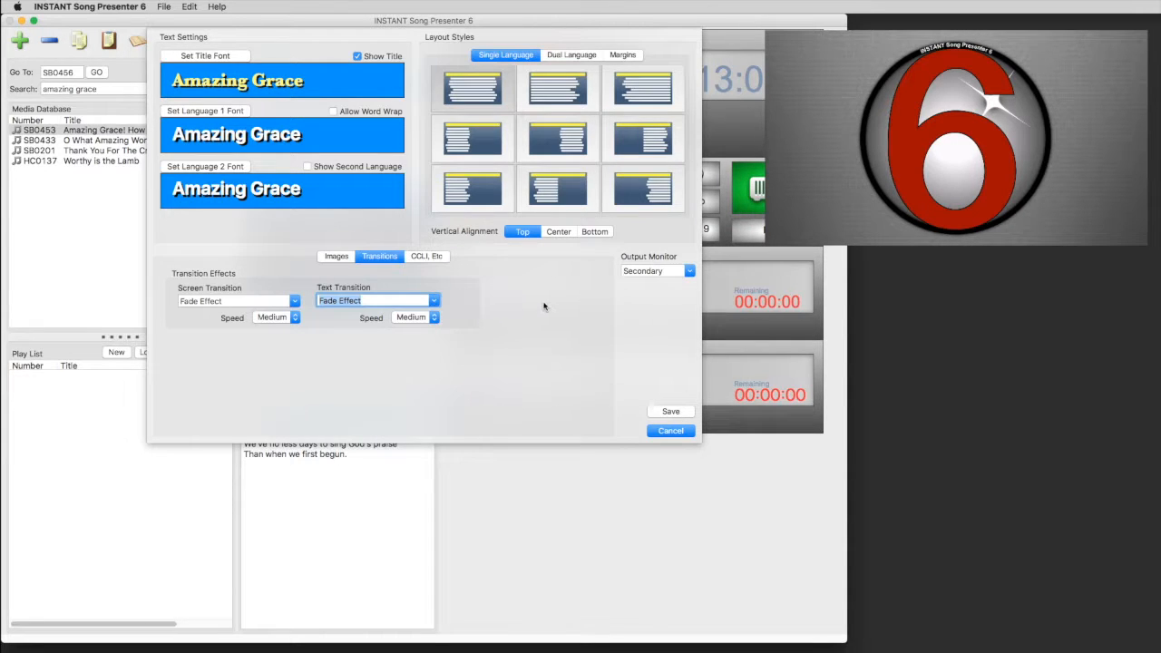
pyautogui.click(670, 432)
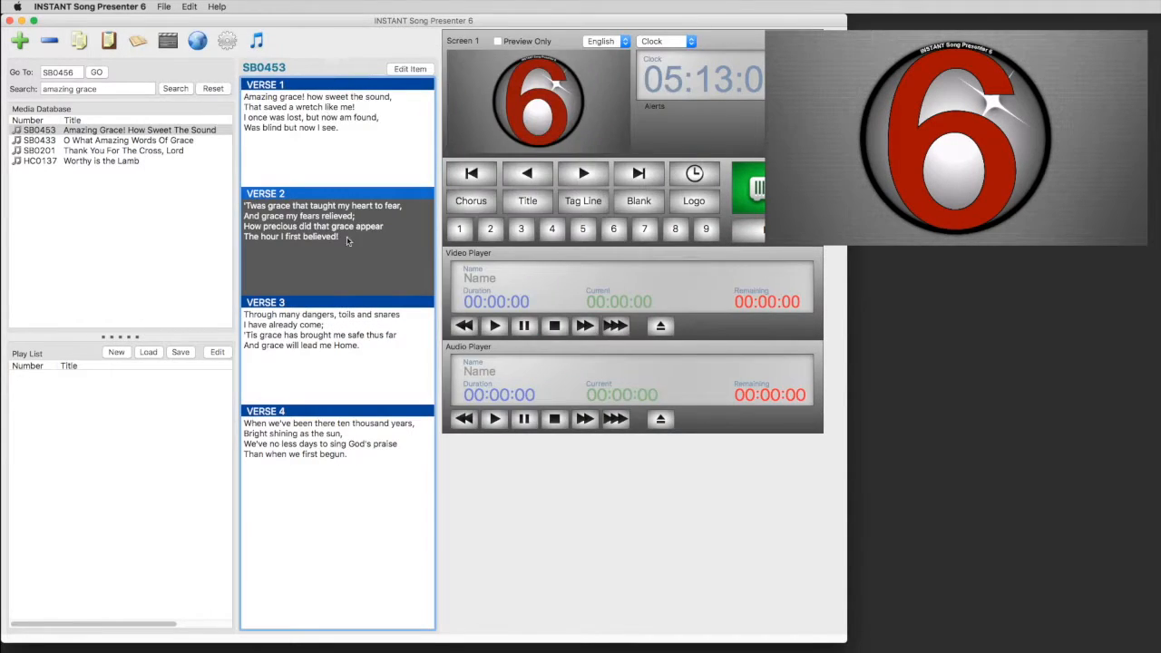
# Step: Reset the song search and load AV0002 Sample AV Media
pyautogui.click(211, 90)
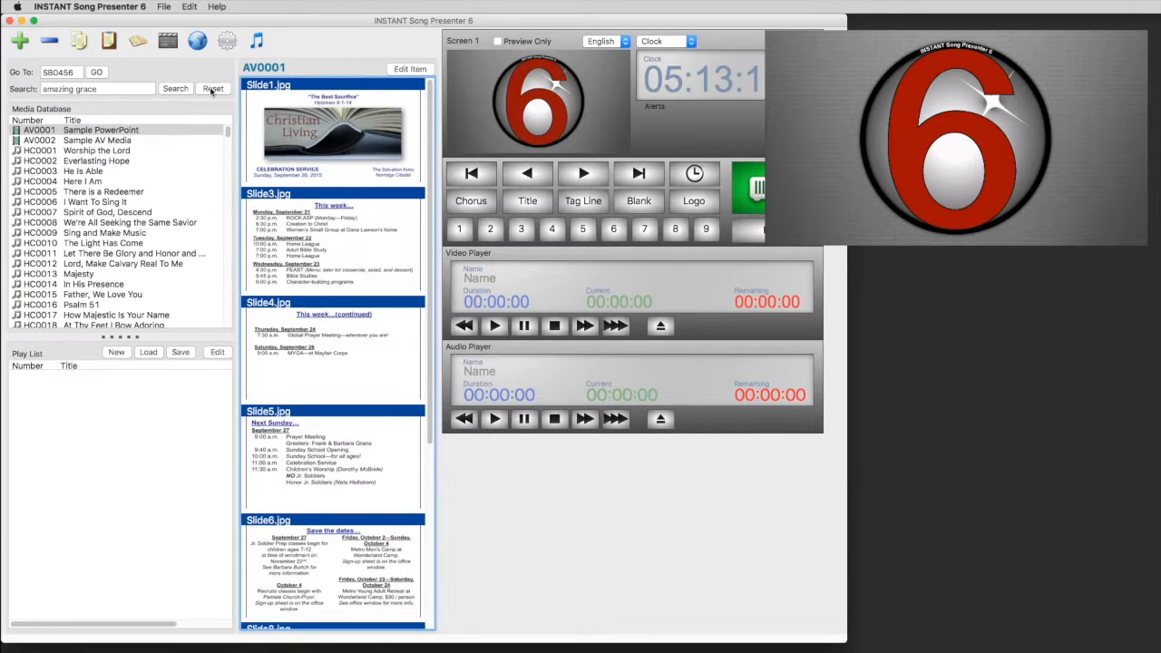
pyautogui.click(157, 142)
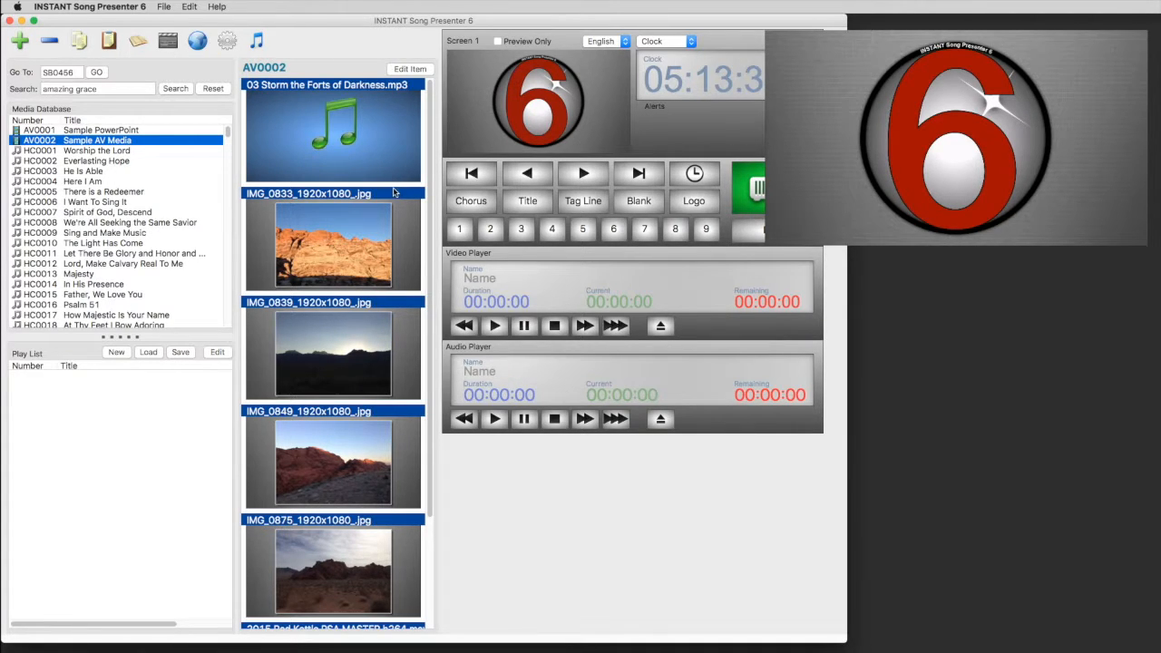
# Step: Load the Storm the Forts of Darkness track, play it, then stop it
pyautogui.doubleClick(331, 112)
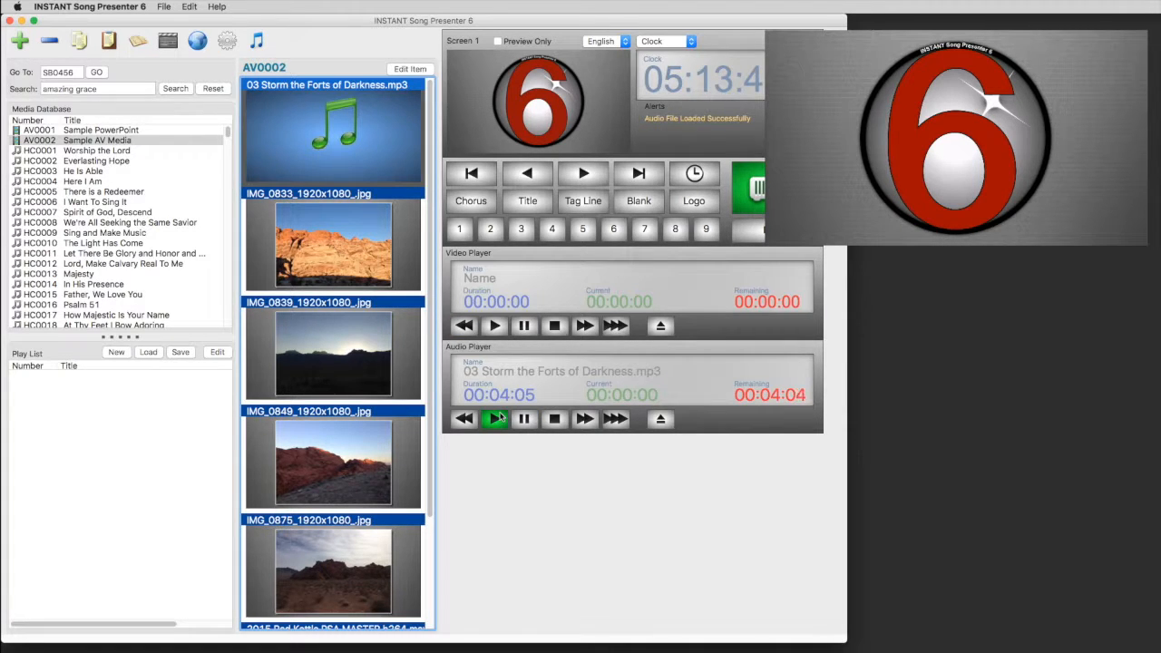
pyautogui.click(495, 418)
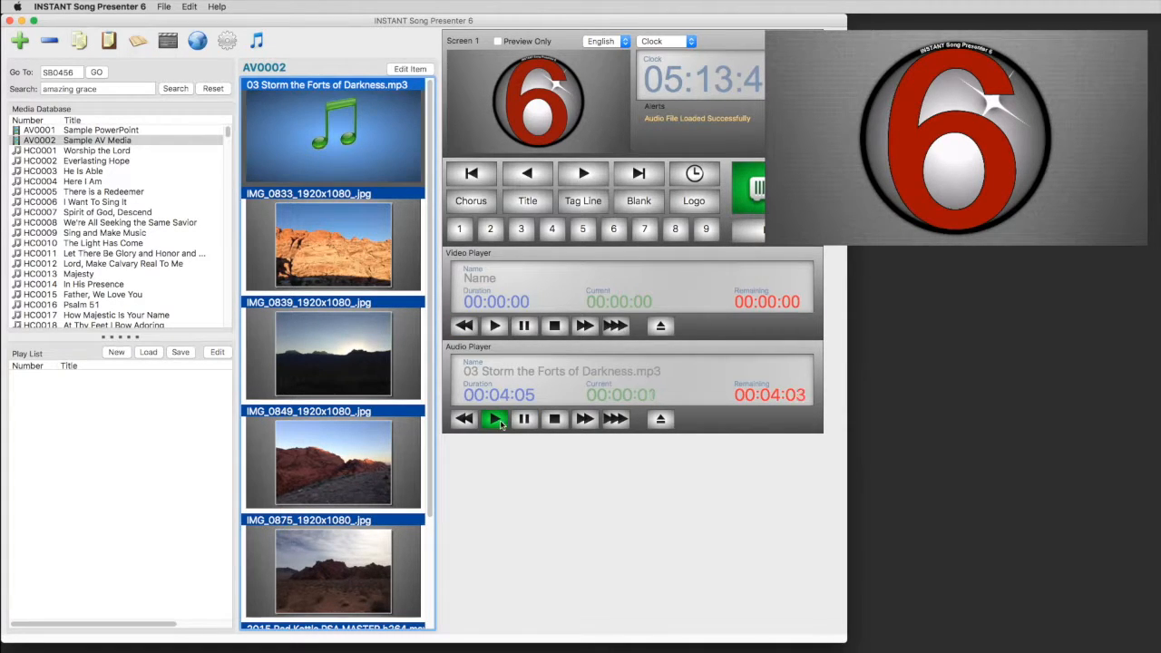
pyautogui.click(555, 419)
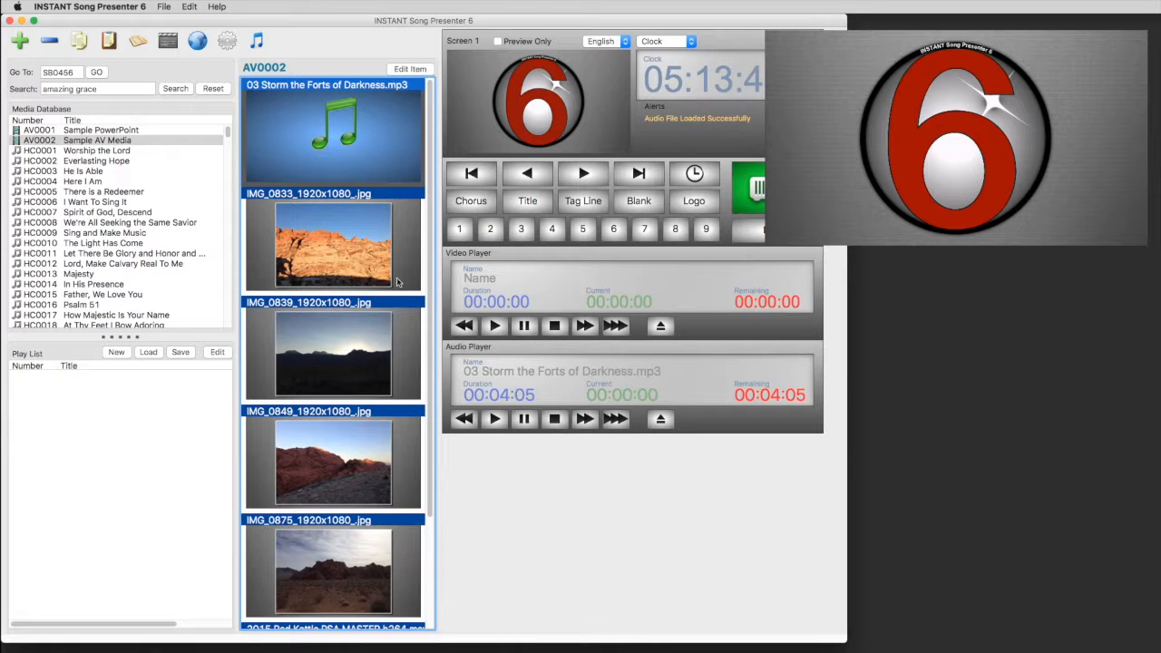
# Step: Present photos IMG_0833, IMG_0839, IMG_0849, IMG_0875 and the Red Kettle video, then stop the video
pyautogui.click(310, 215)
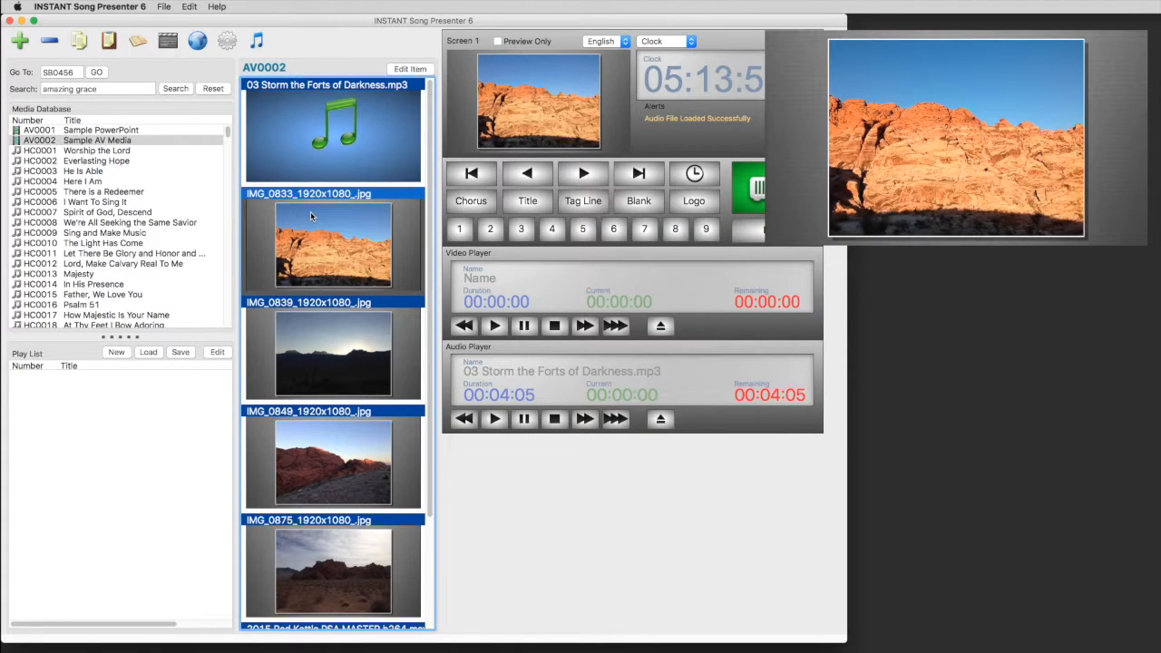
pyautogui.click(582, 173)
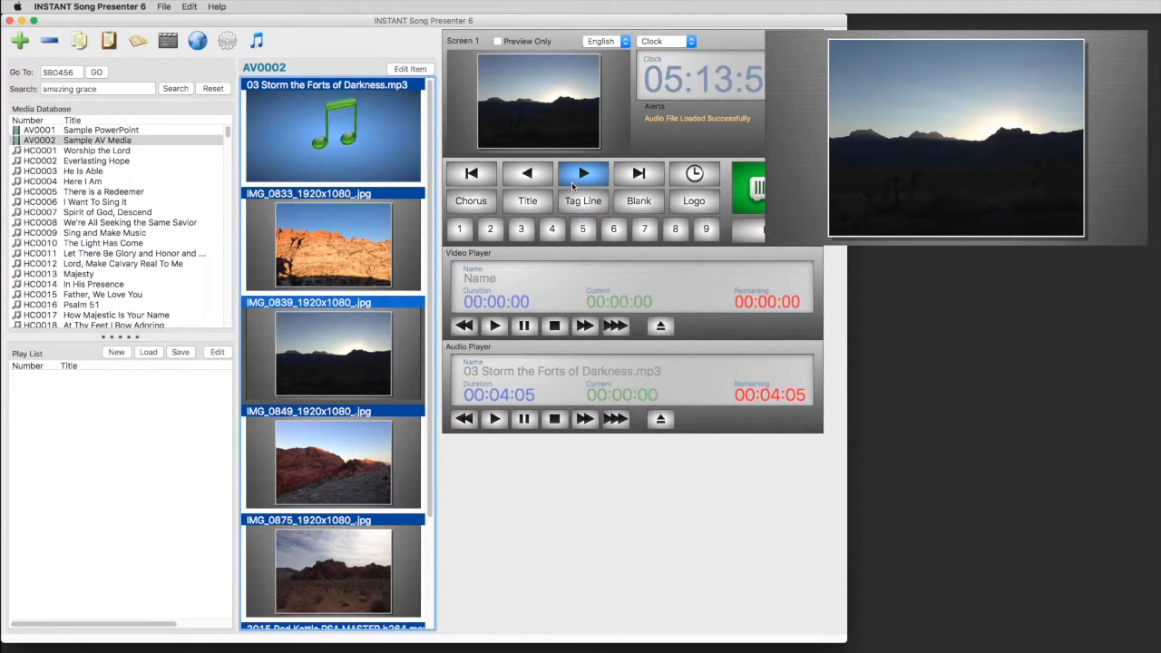
pyautogui.click(572, 184)
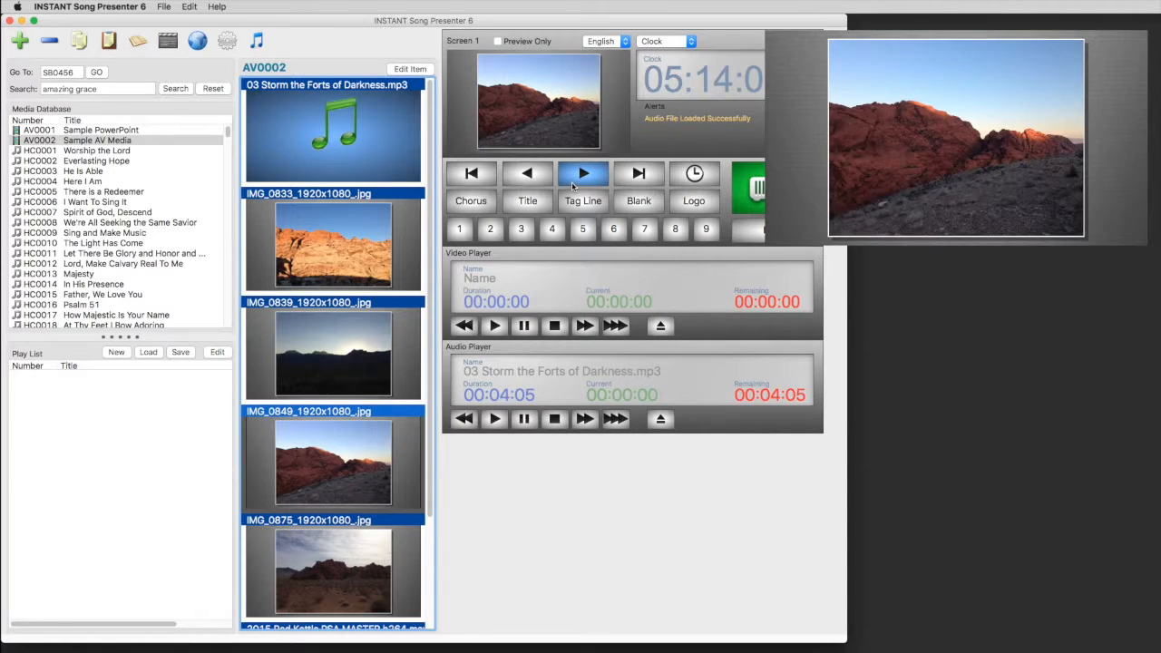
pyautogui.click(572, 183)
pyautogui.click(572, 183)
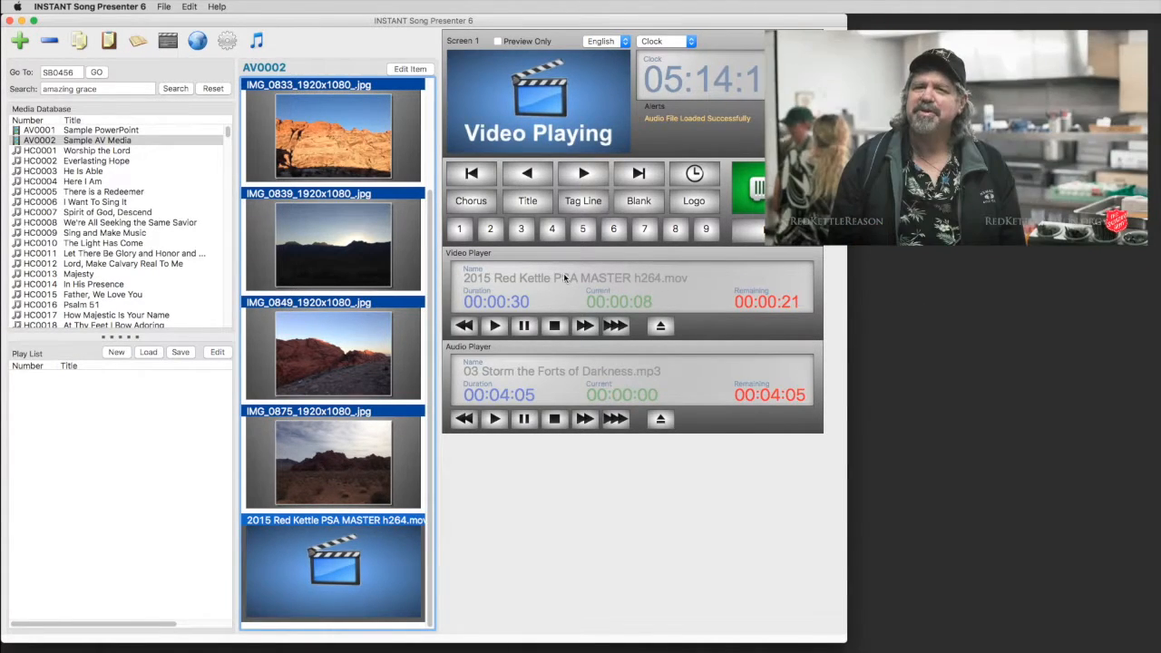
pyautogui.click(555, 324)
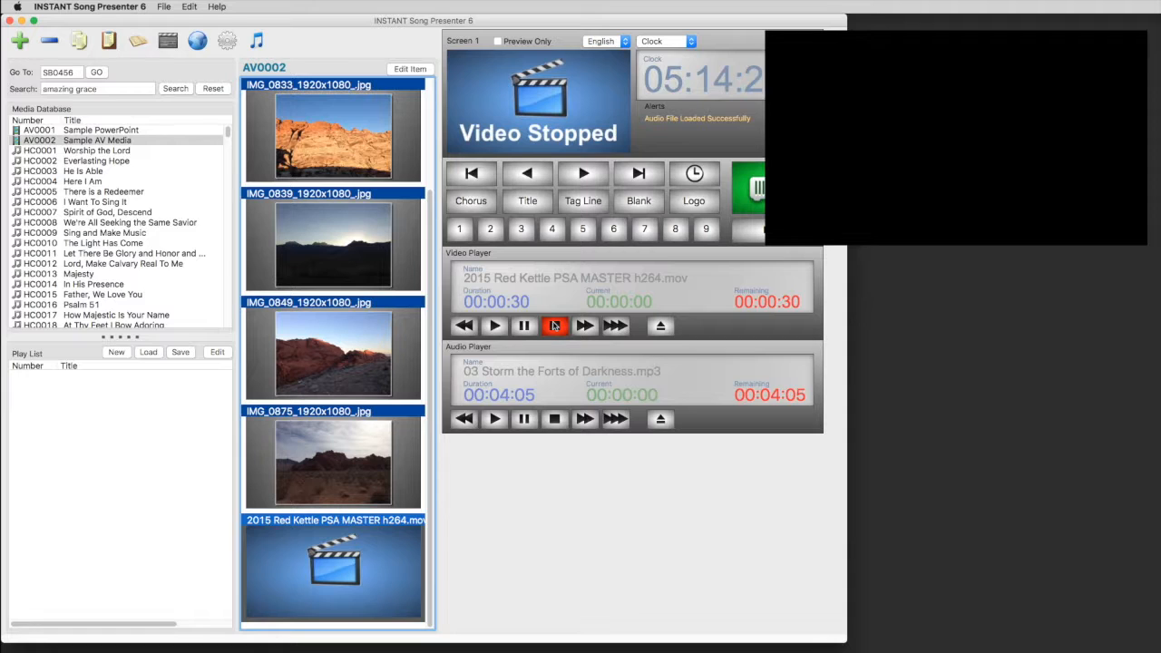
# Step: Load the Red Kettle video from the Movies folder and play it on the output
pyautogui.click(663, 326)
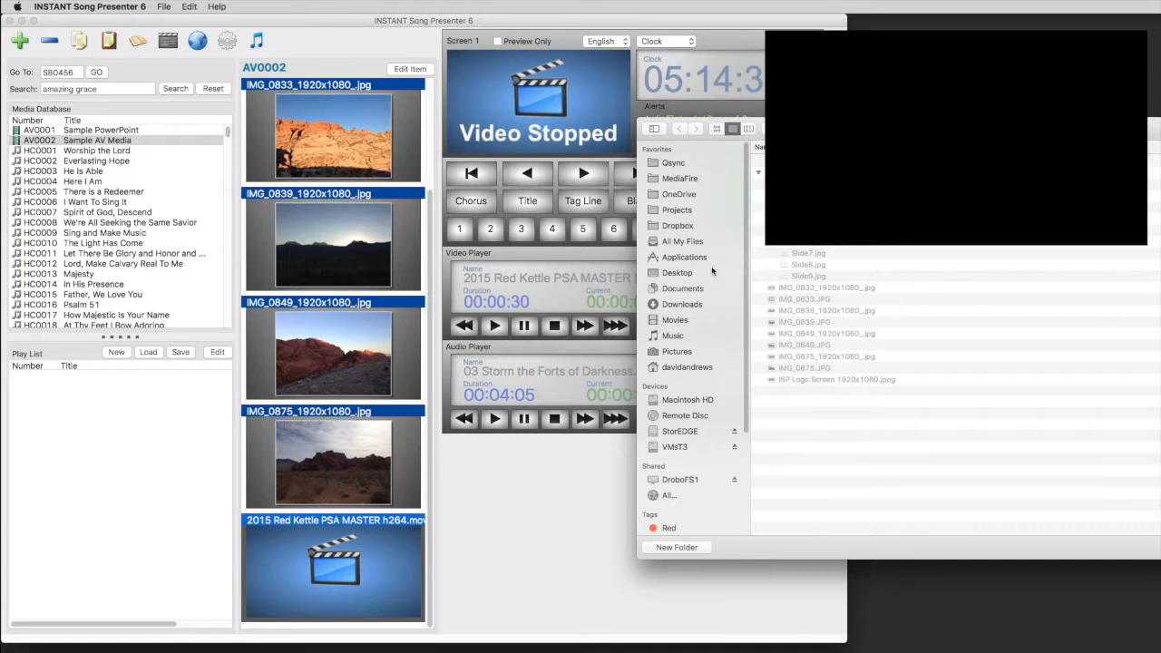
pyautogui.click(685, 322)
pyautogui.doubleClick(987, 207)
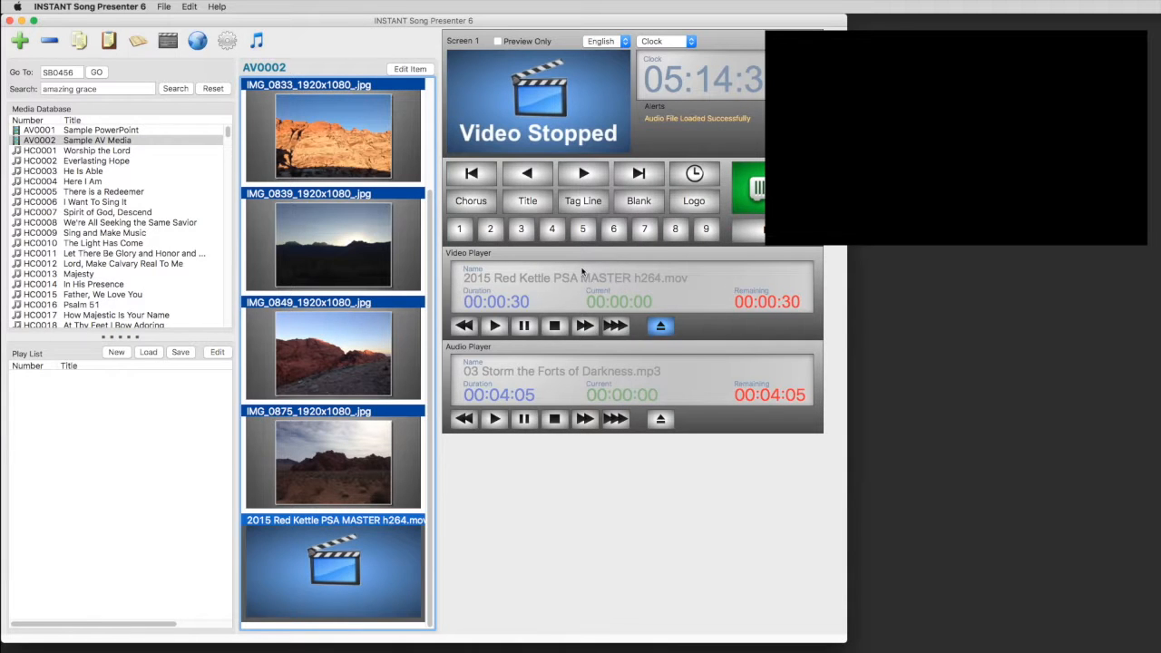
pyautogui.click(494, 326)
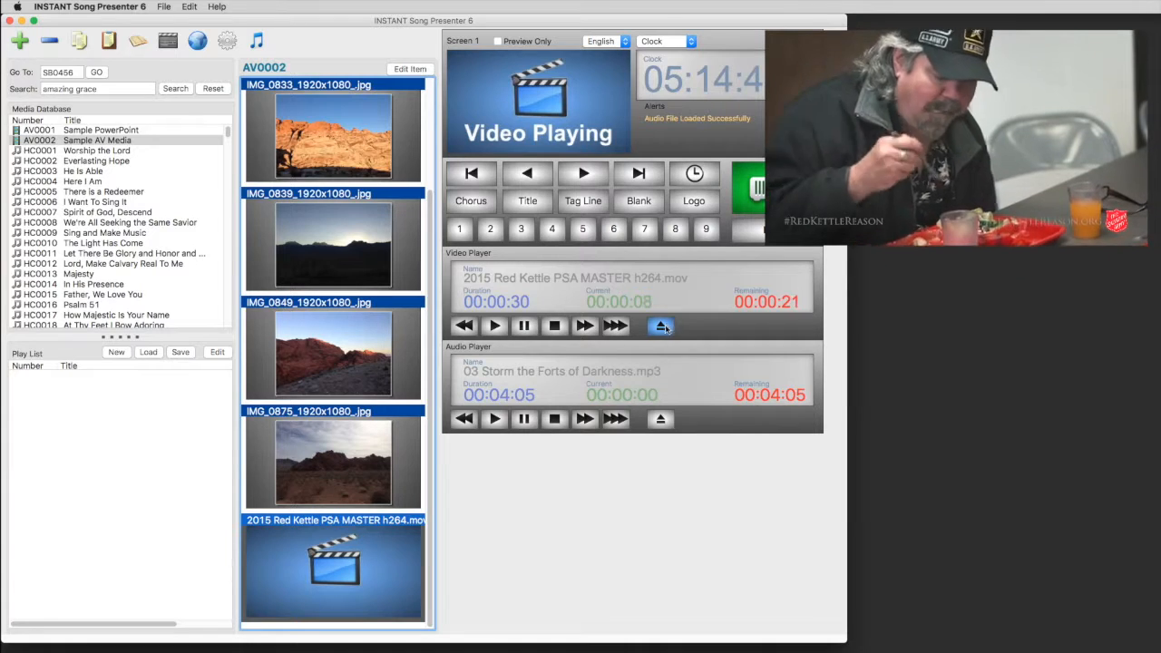
# Step: Load 01 Lovely Day_mp3_viscom.mp3 into the audio player, play it, and stop the video
pyautogui.click(662, 327)
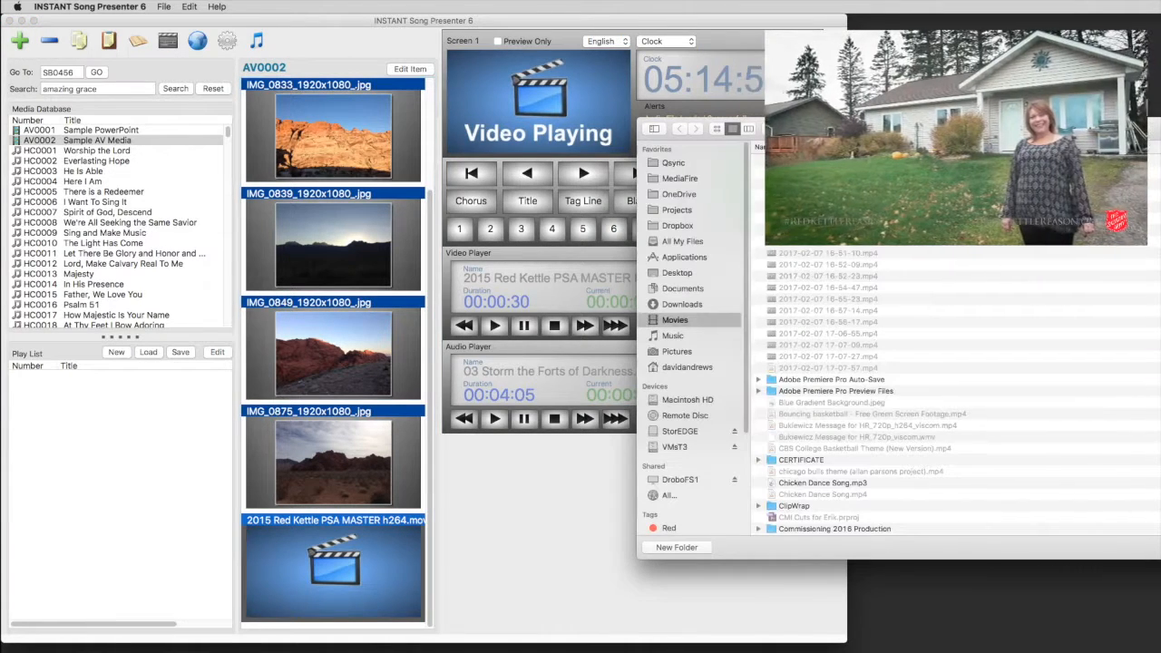
pyautogui.click(884, 184)
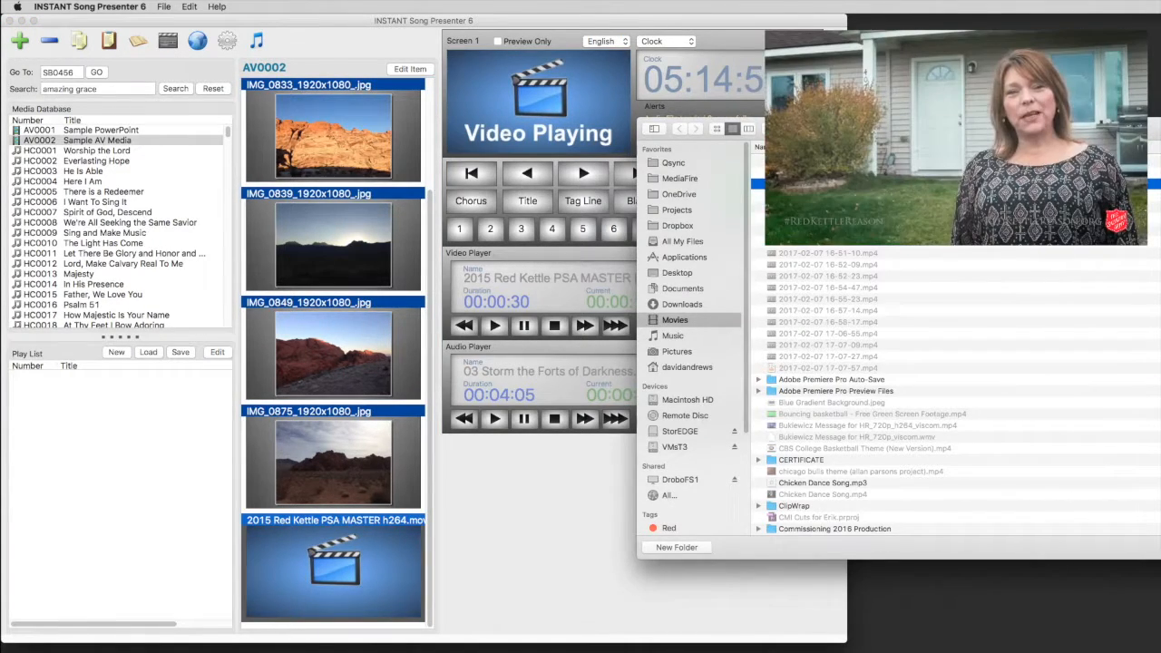
pyautogui.doubleClick(884, 184)
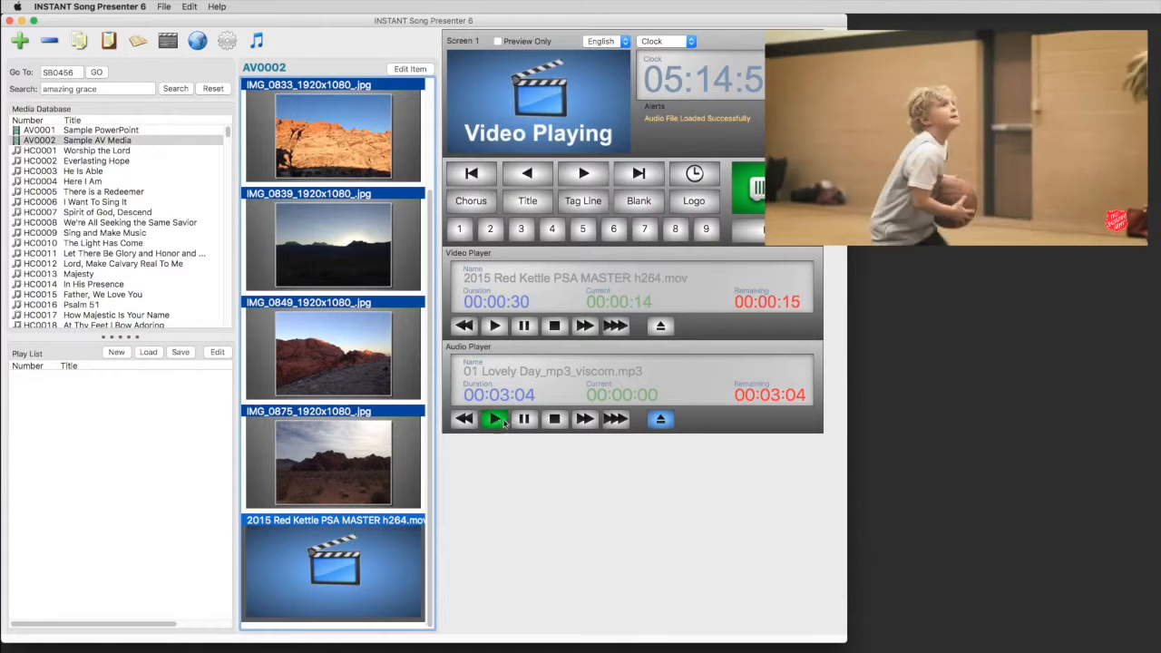
pyautogui.click(494, 419)
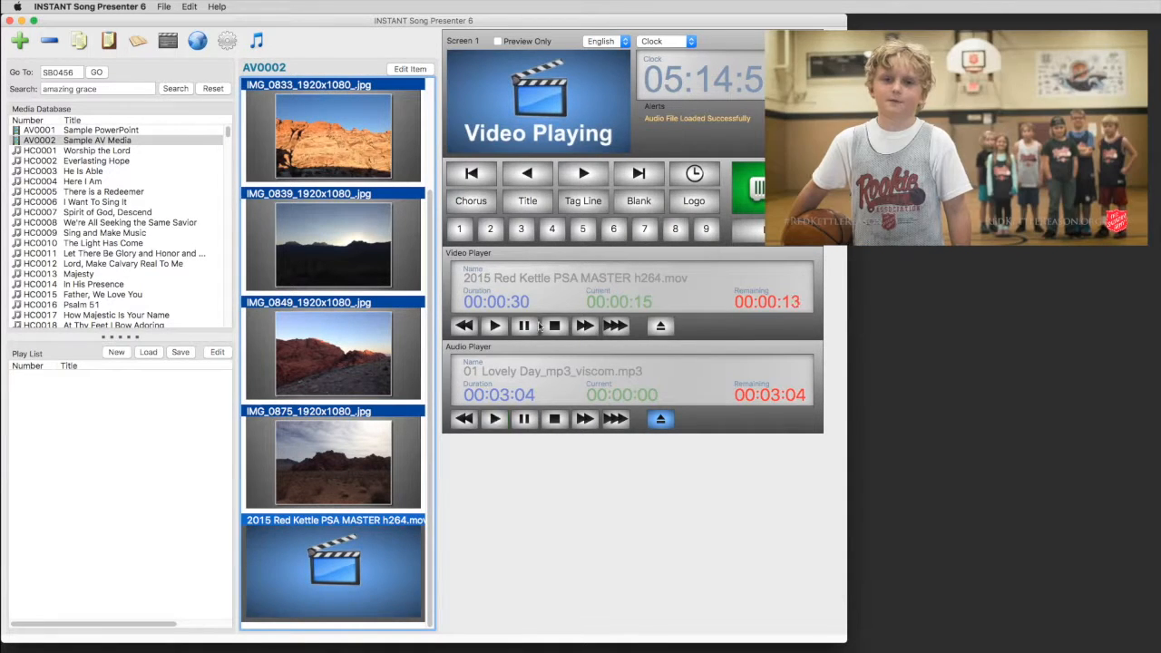
pyautogui.click(554, 326)
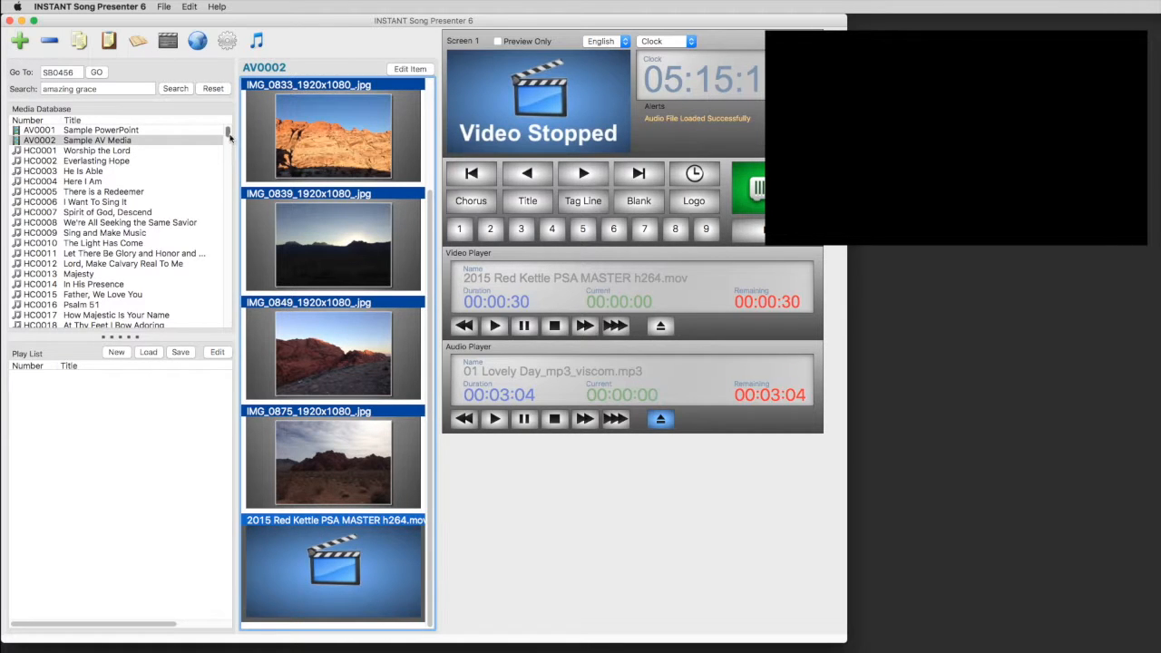
# Step: Add SB0065, Jesus Good Above All Other, Hear Our Praises and Zephaniah's Song to the play list
pyautogui.moveTo(228, 134); pyautogui.dragTo(228, 179)
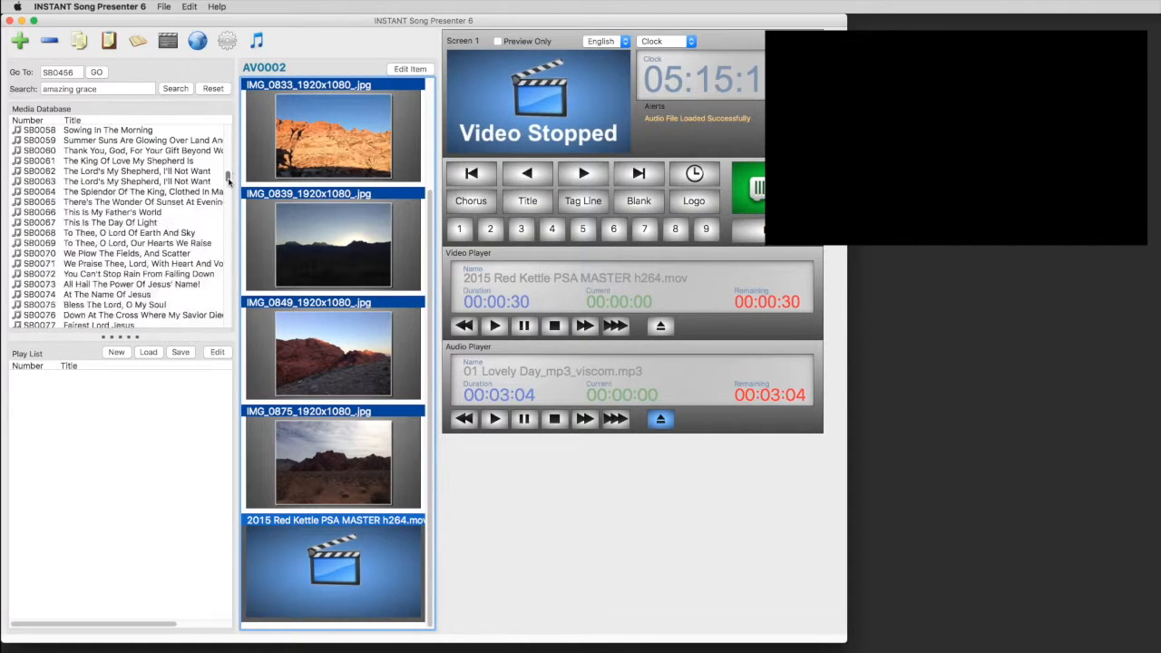
pyautogui.click(132, 206)
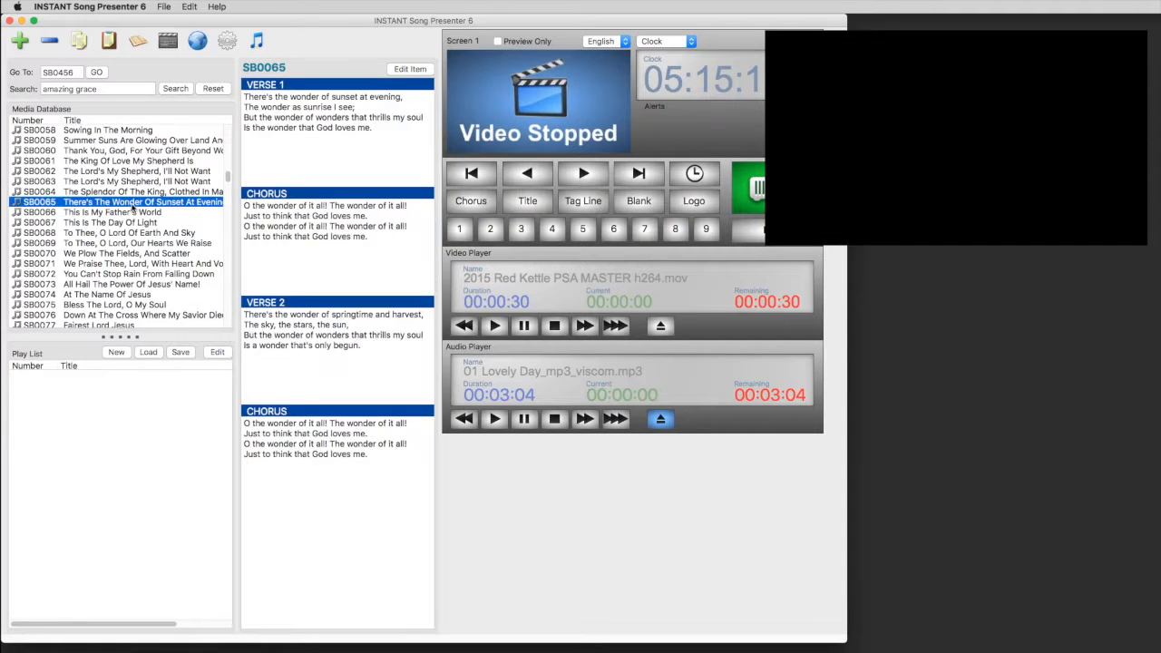
pyautogui.doubleClick(133, 205)
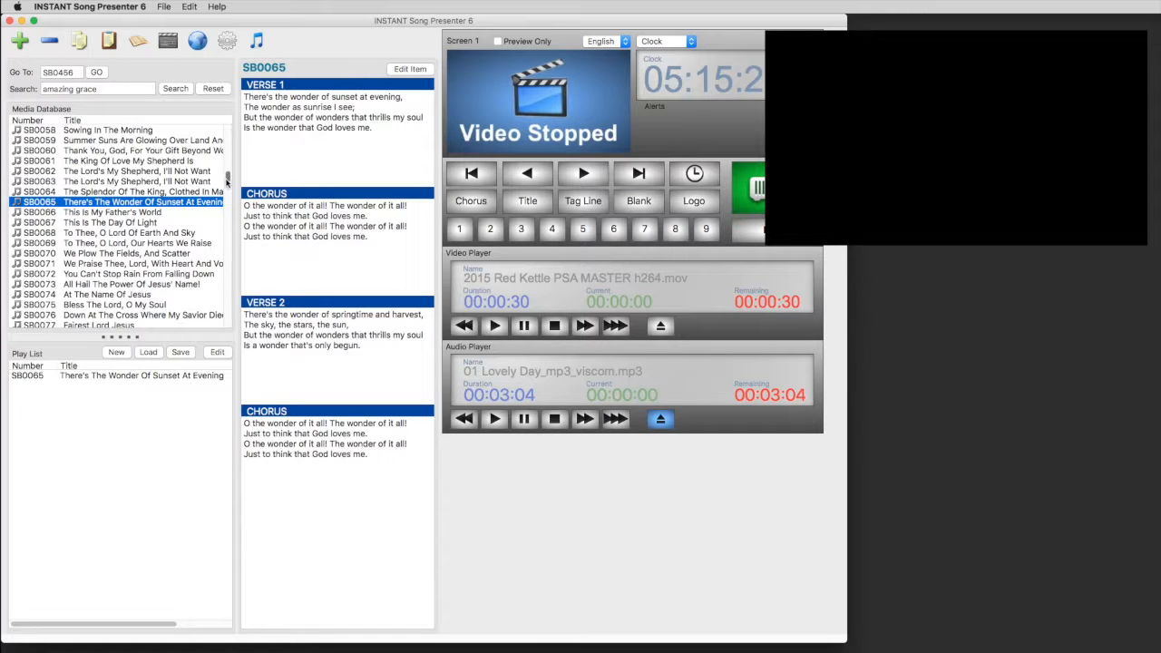
pyautogui.moveTo(228, 177)
pyautogui.mouseDown()
pyautogui.moveTo(227, 192)
pyautogui.moveTo(228, 161)
pyautogui.mouseUp()
pyautogui.doubleClick(122, 204)
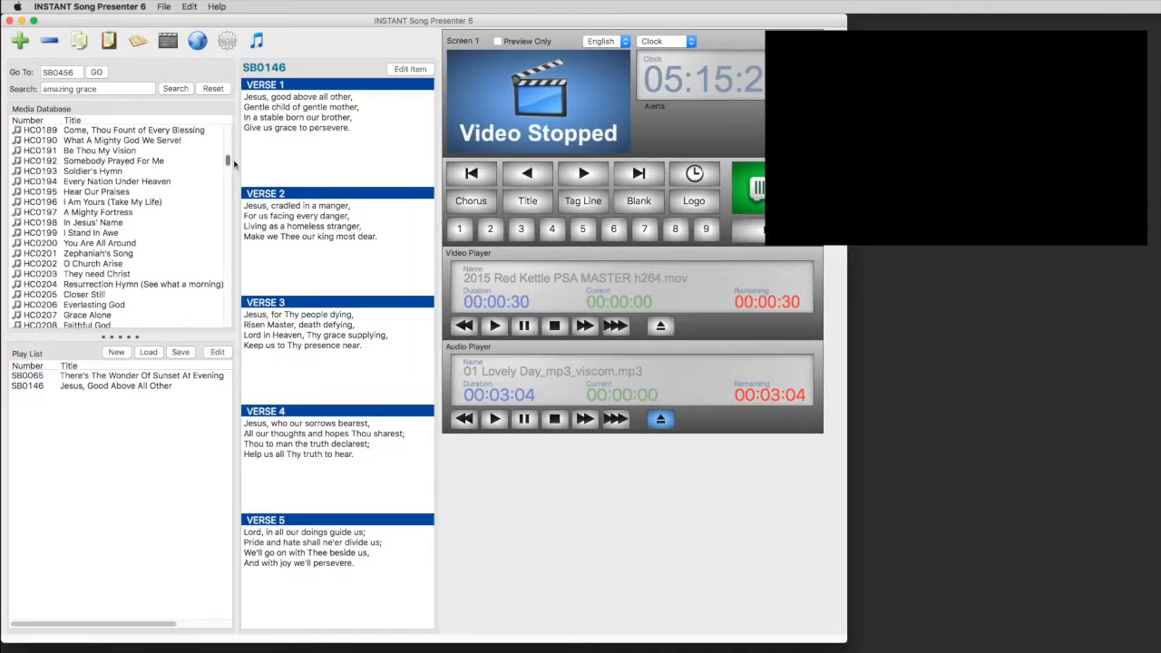
pyautogui.doubleClick(175, 194)
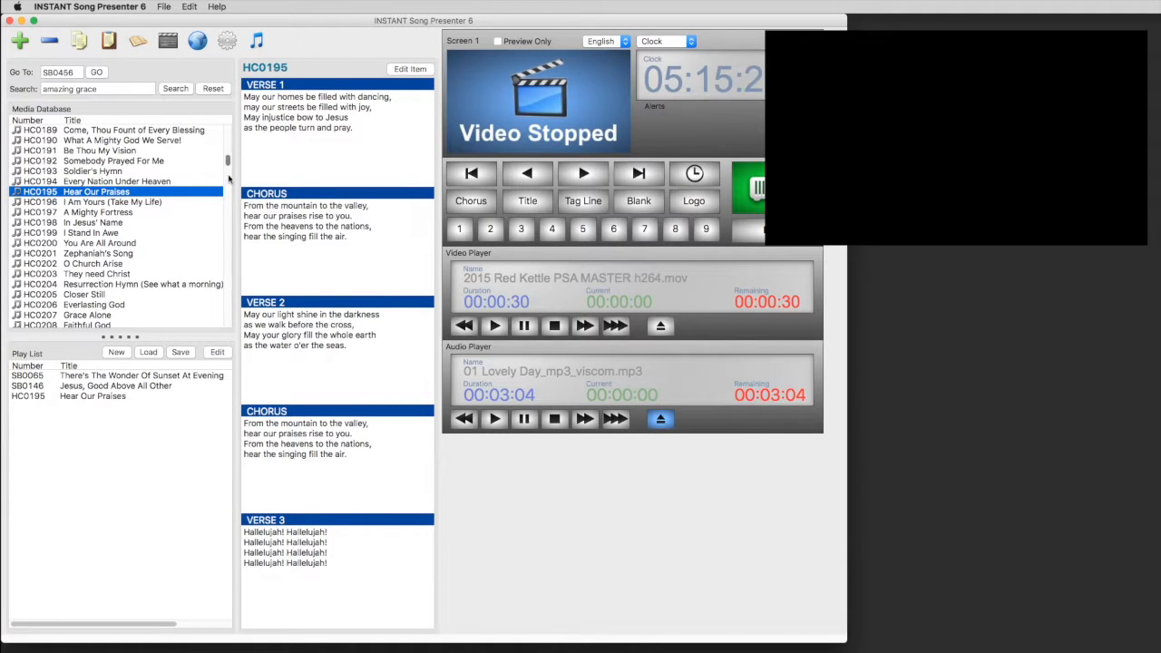
pyautogui.doubleClick(182, 254)
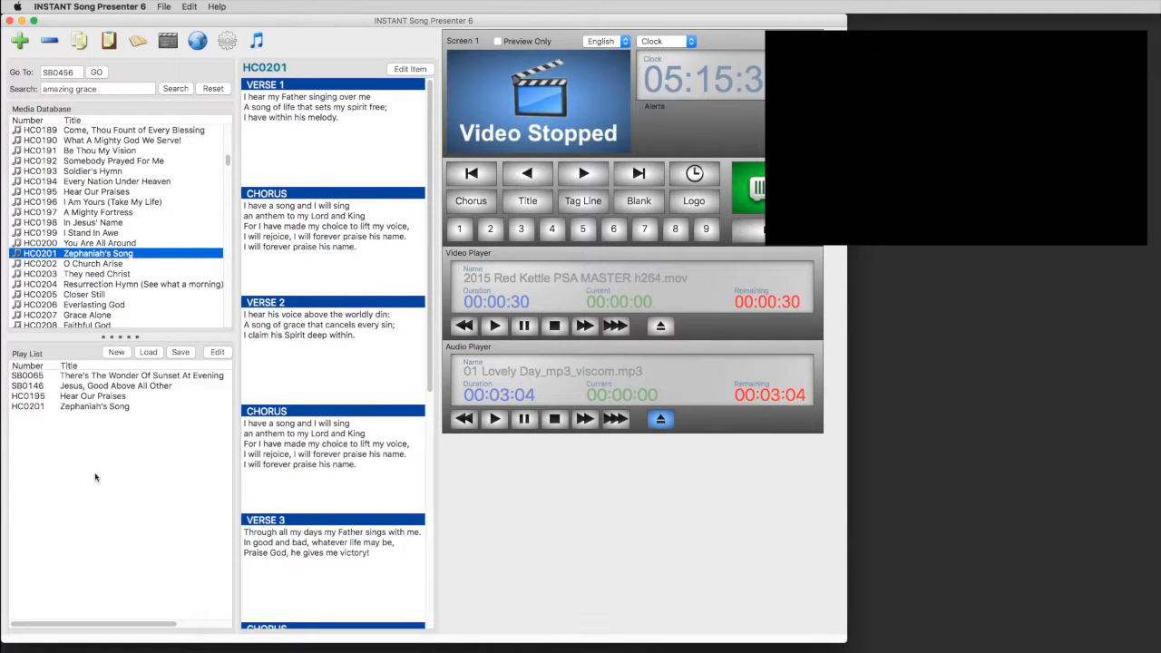
# Step: Preview each play list song's lyrics, ending on There's The Wonder Of Sunset At Evening
pyautogui.click(129, 375)
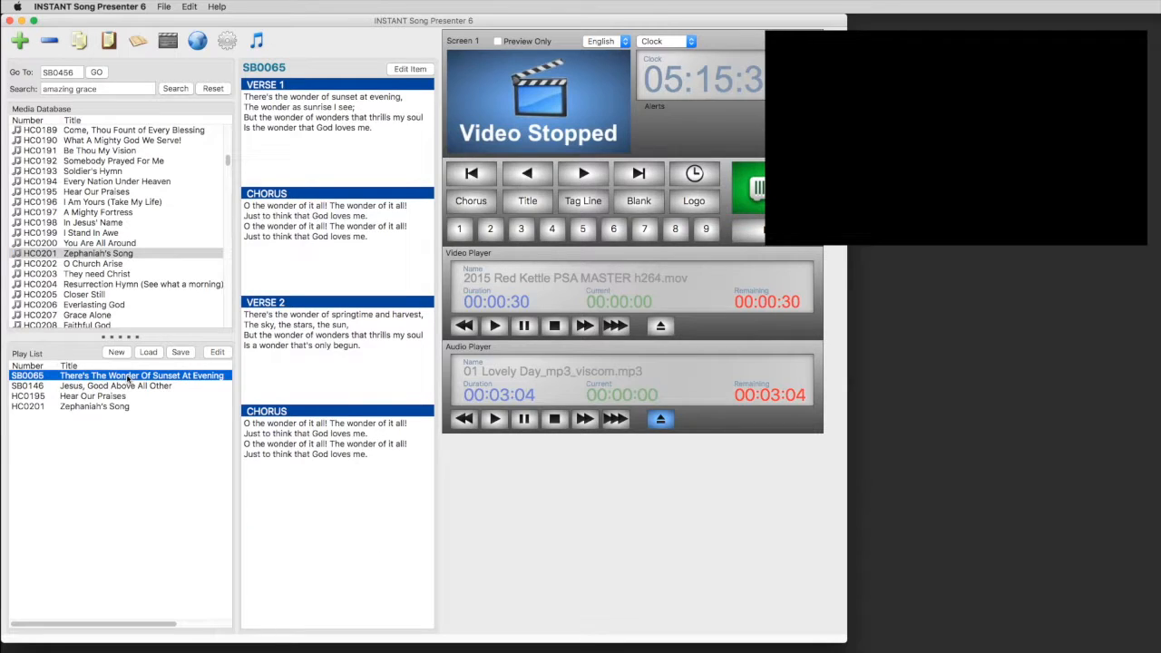
pyautogui.click(131, 387)
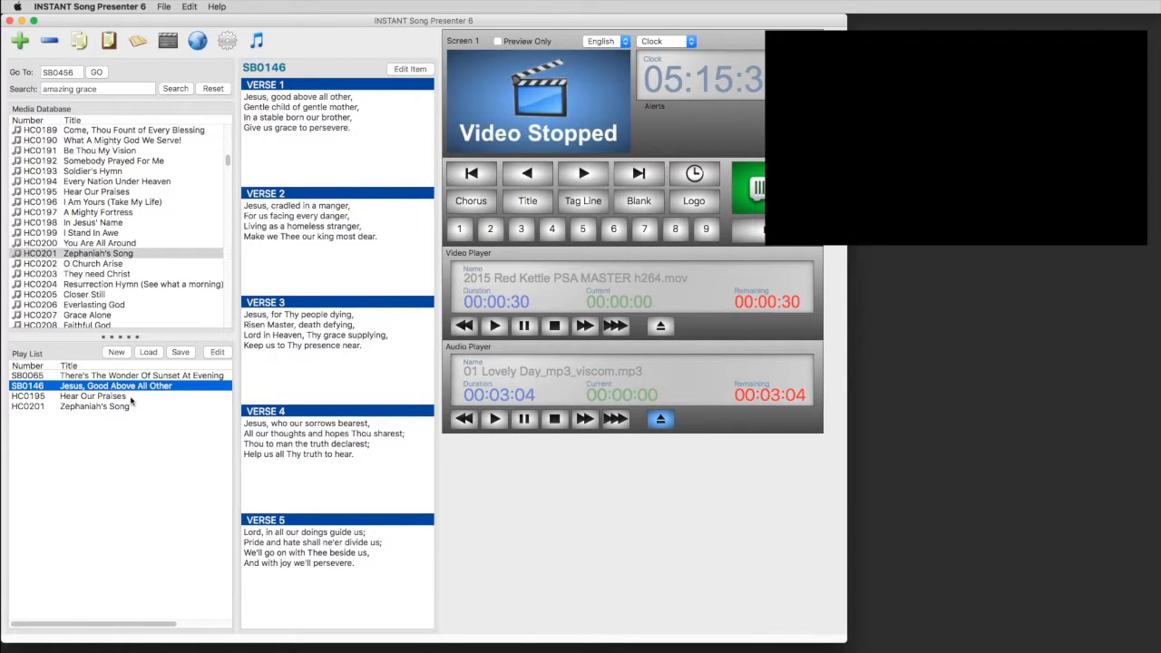
pyautogui.click(131, 398)
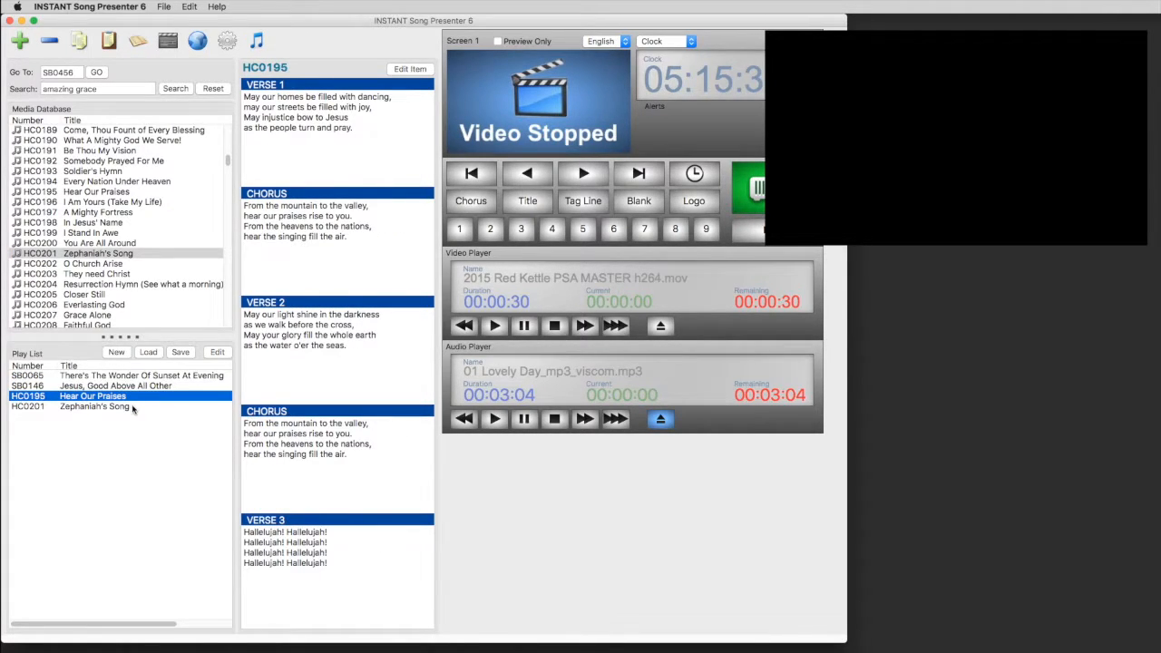
pyautogui.click(132, 408)
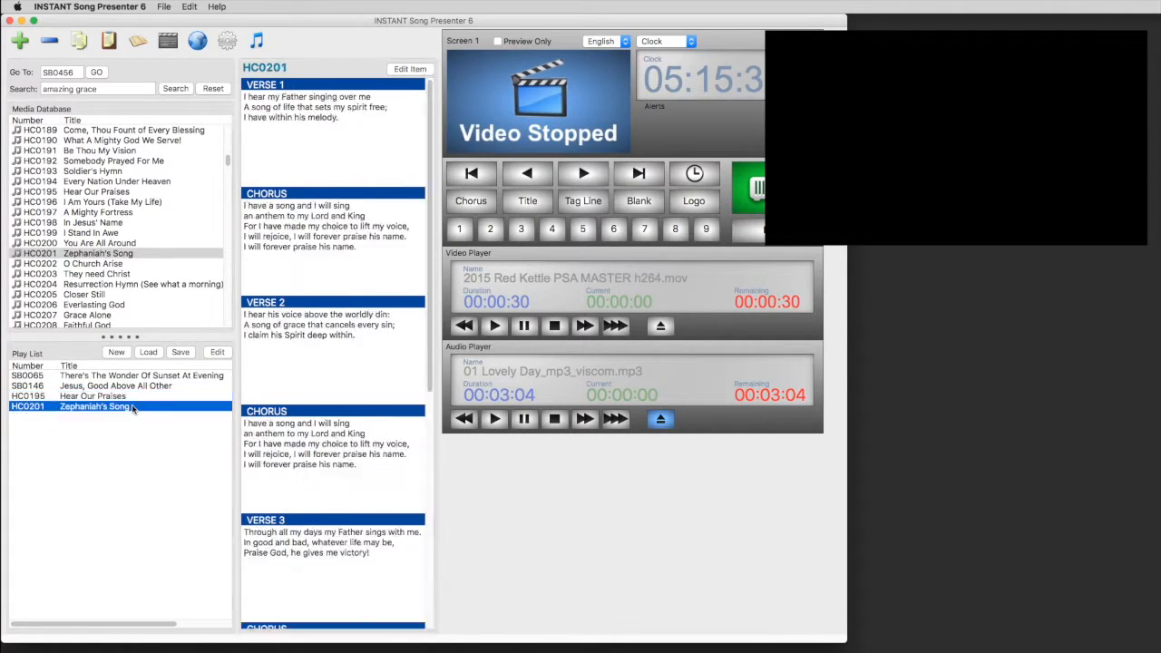
pyautogui.click(204, 375)
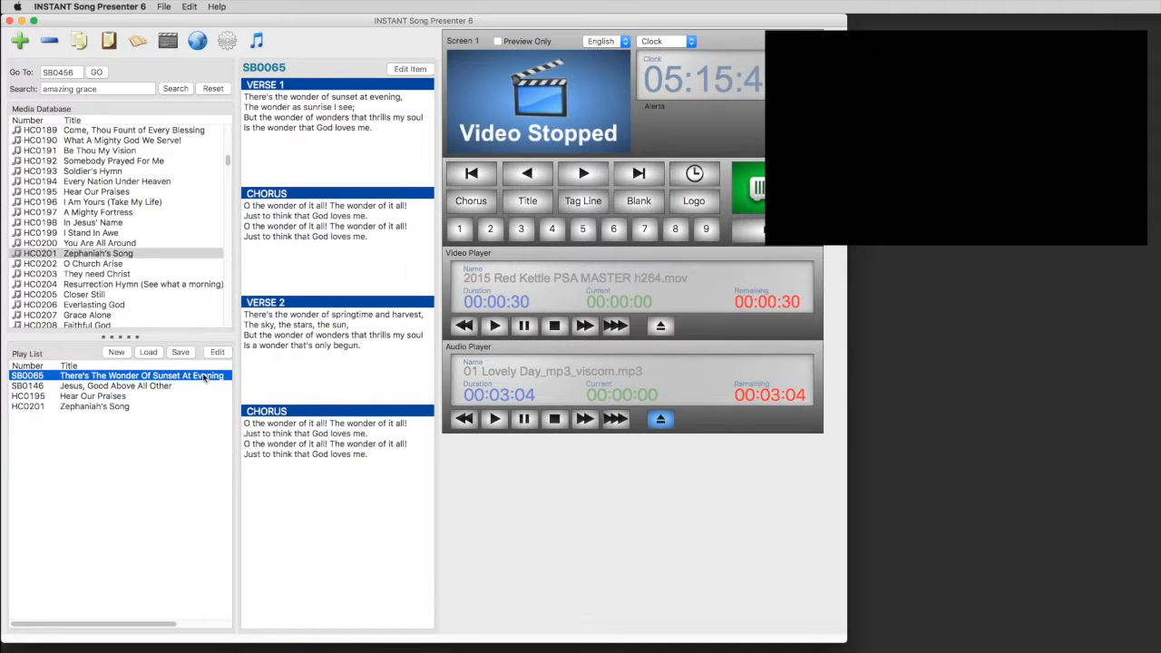
pyautogui.click(218, 351)
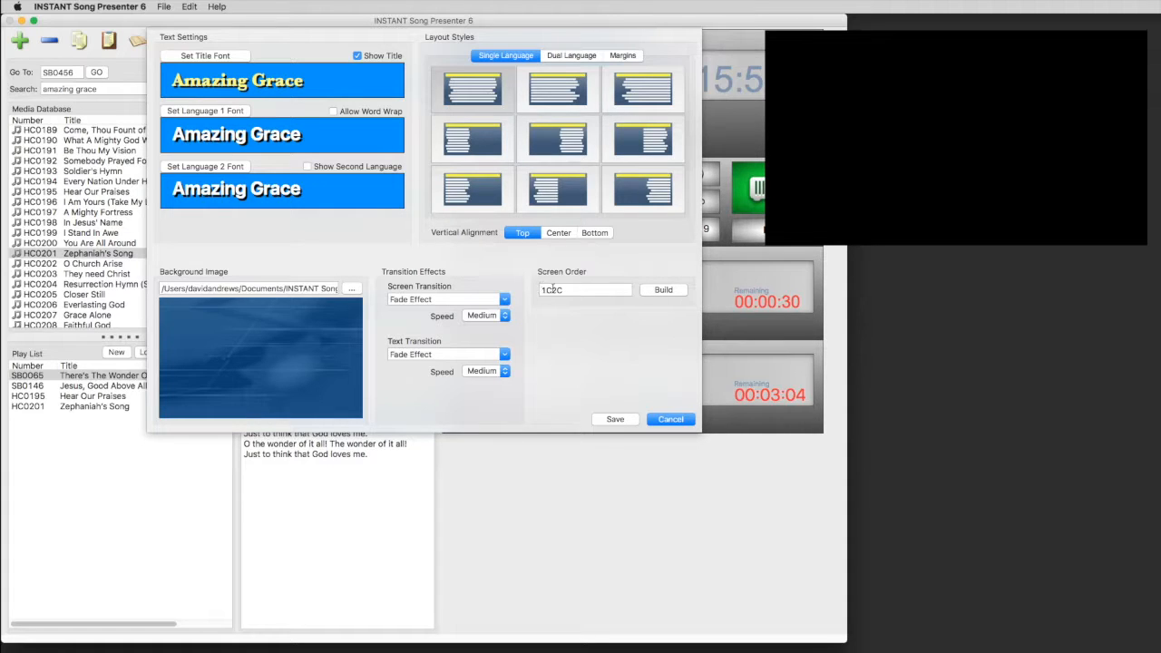
# Step: Build a 1C screen order for SB0065 by deleting Verse 2 and the repeated chorus, then save
pyautogui.click(662, 290)
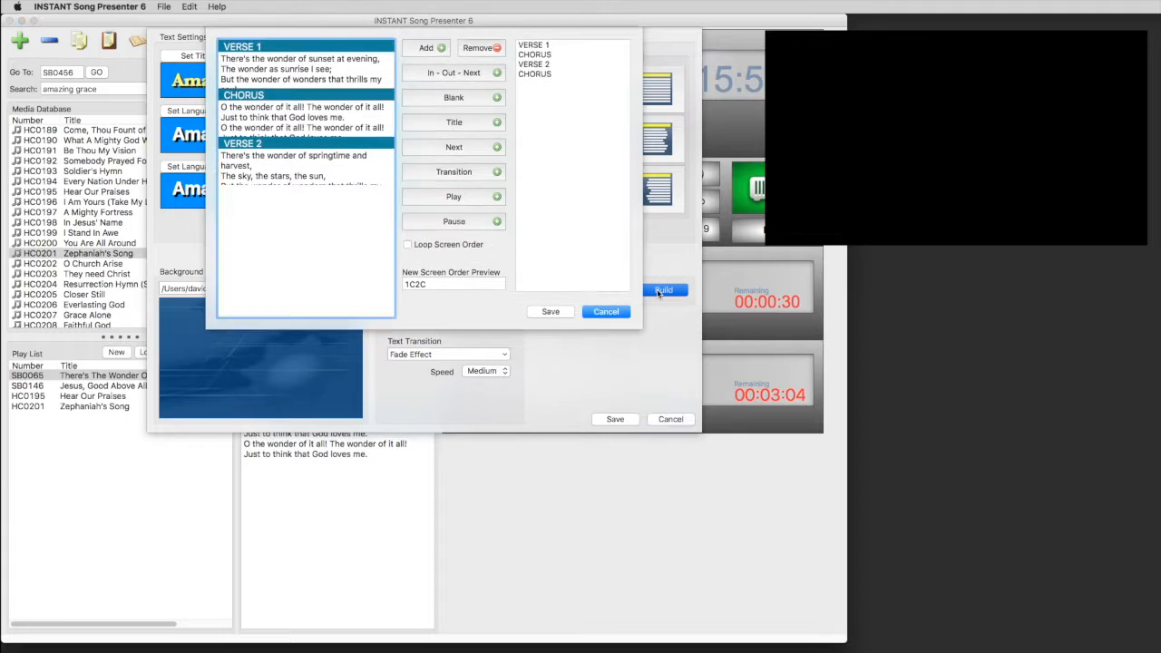
pyautogui.click(555, 64)
pyautogui.press('Delete')
pyautogui.click(553, 64)
pyautogui.press('Delete')
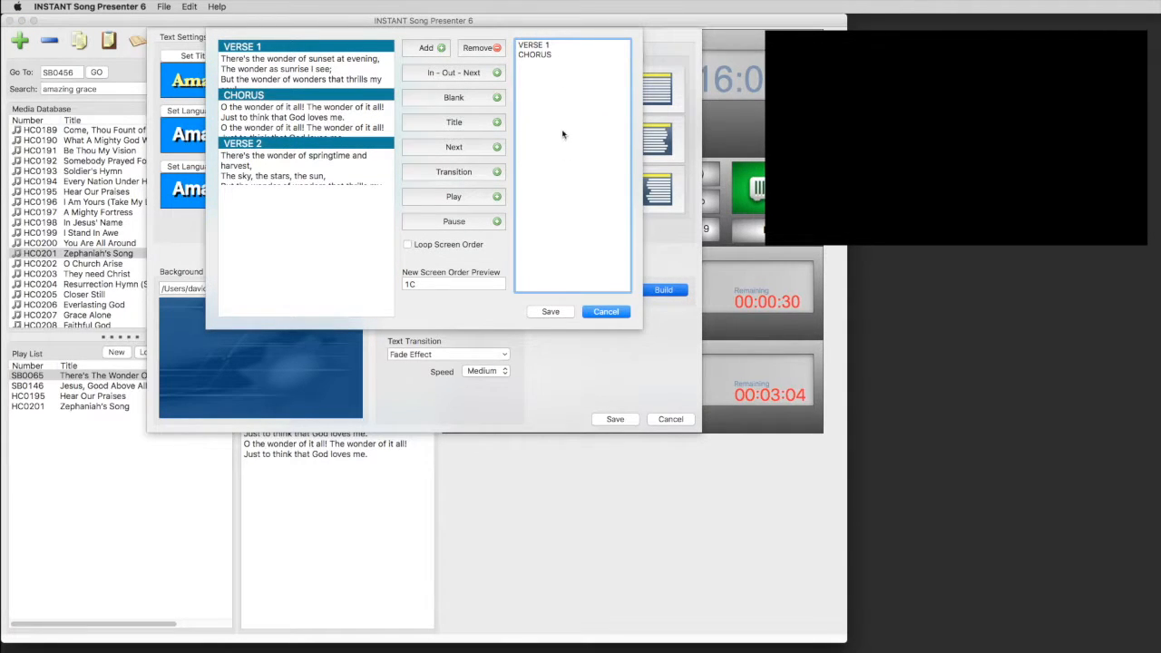
pyautogui.click(551, 311)
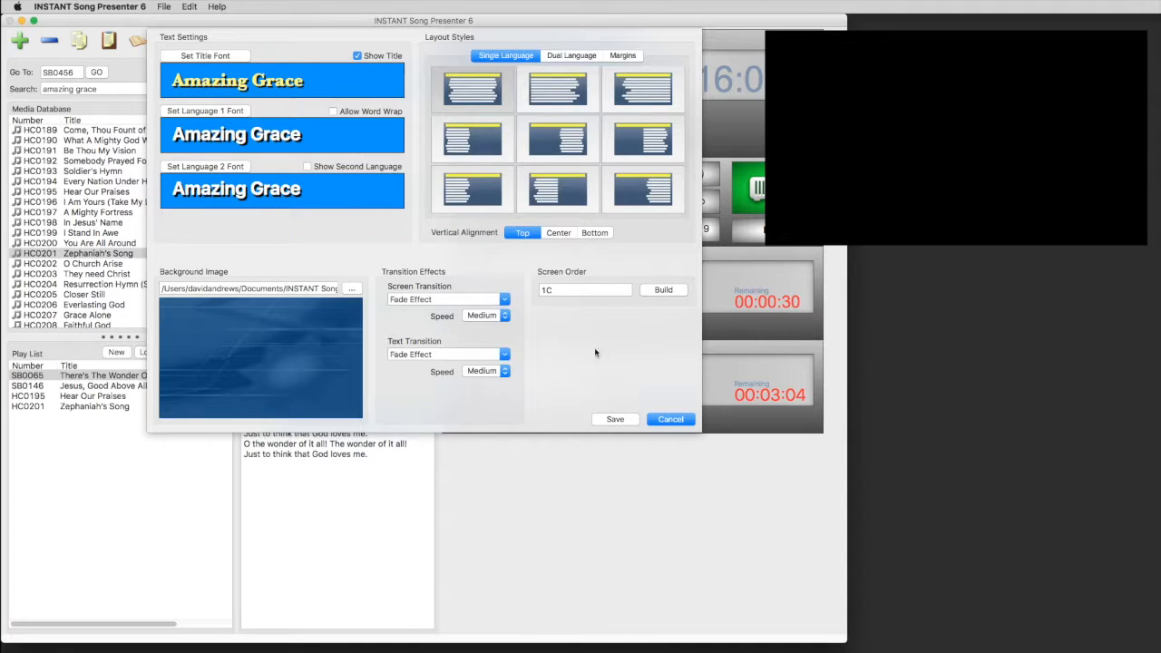
pyautogui.click(615, 419)
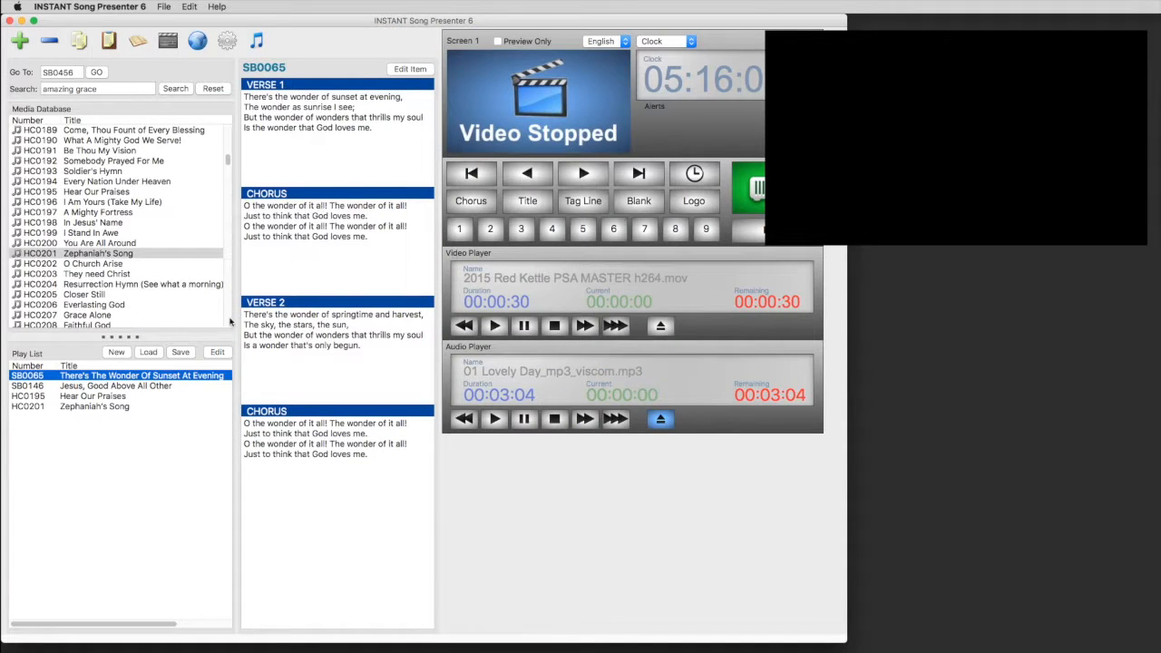
# Step: Project verse 1 of SB0065 live, then switch the output to its chorus
pyautogui.click(373, 126)
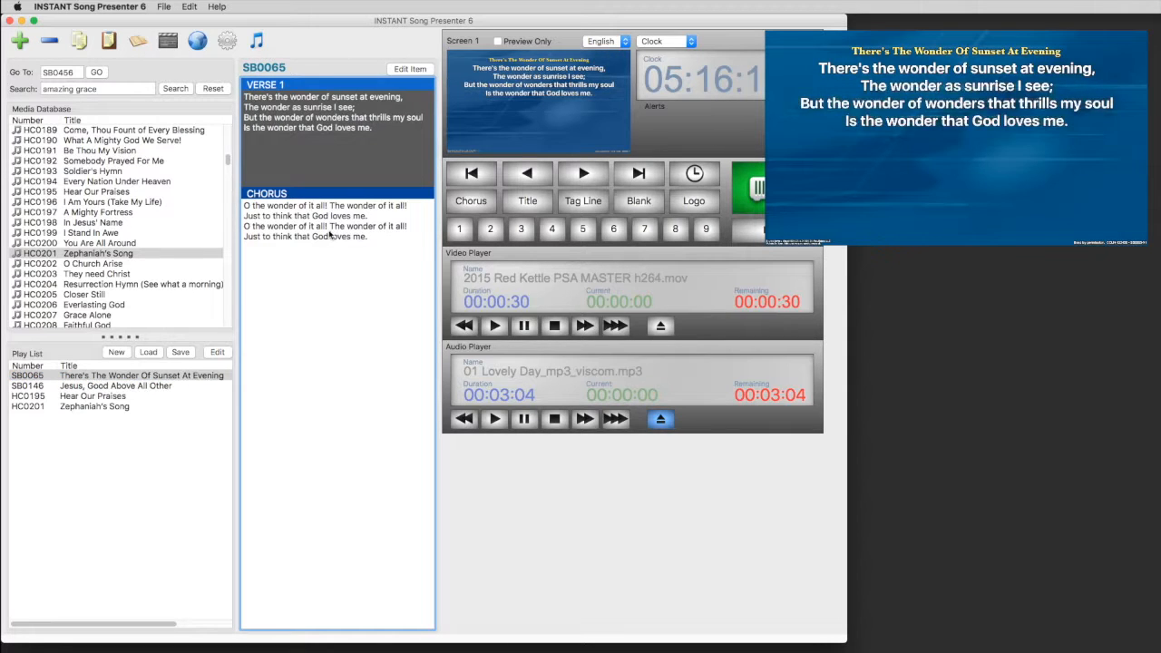
pyautogui.click(329, 233)
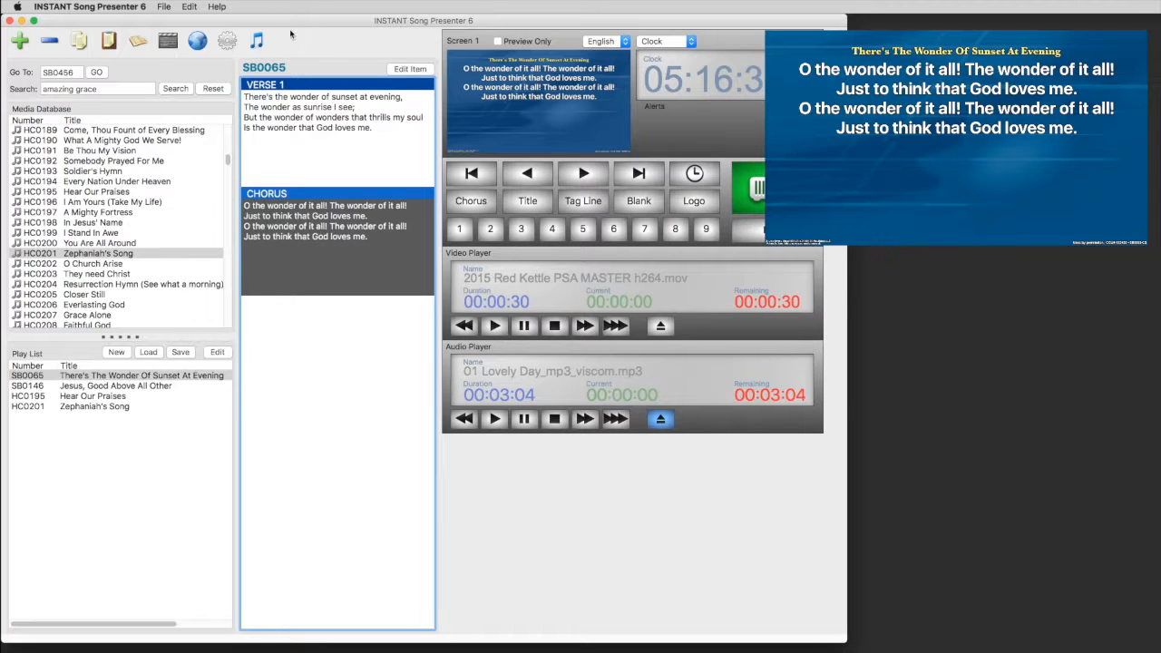
# Step: List Genesis chapter 1 in the King James Bible and select verses 4–8
pyautogui.click(137, 41)
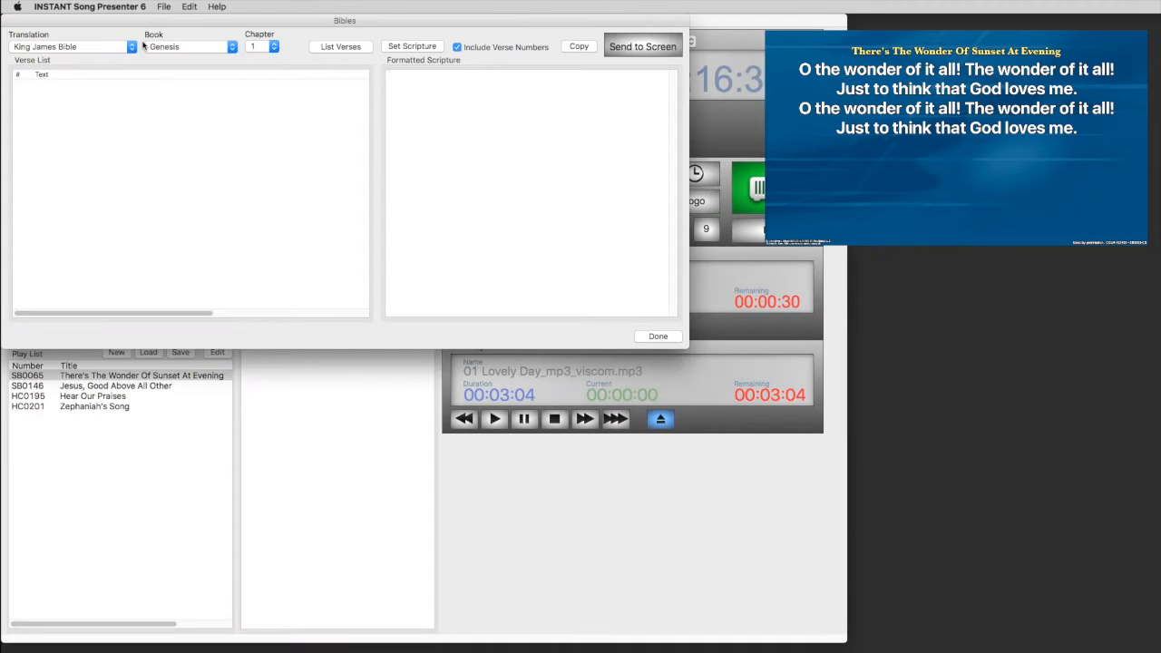
pyautogui.click(131, 48)
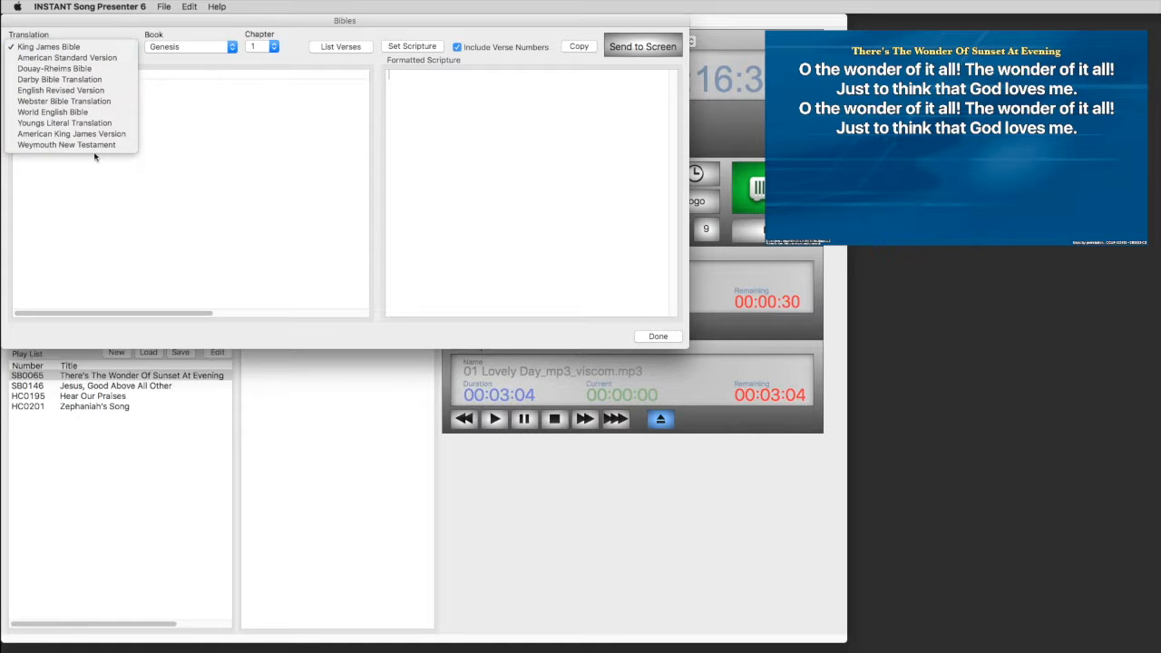
pyautogui.click(162, 24)
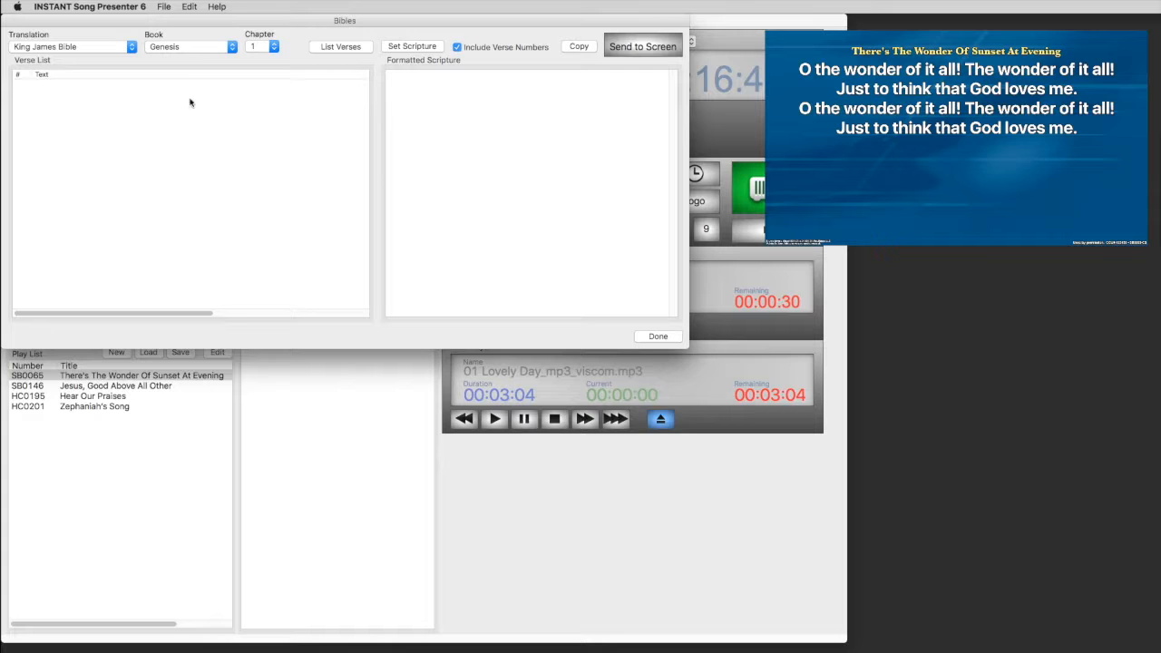
pyautogui.click(341, 51)
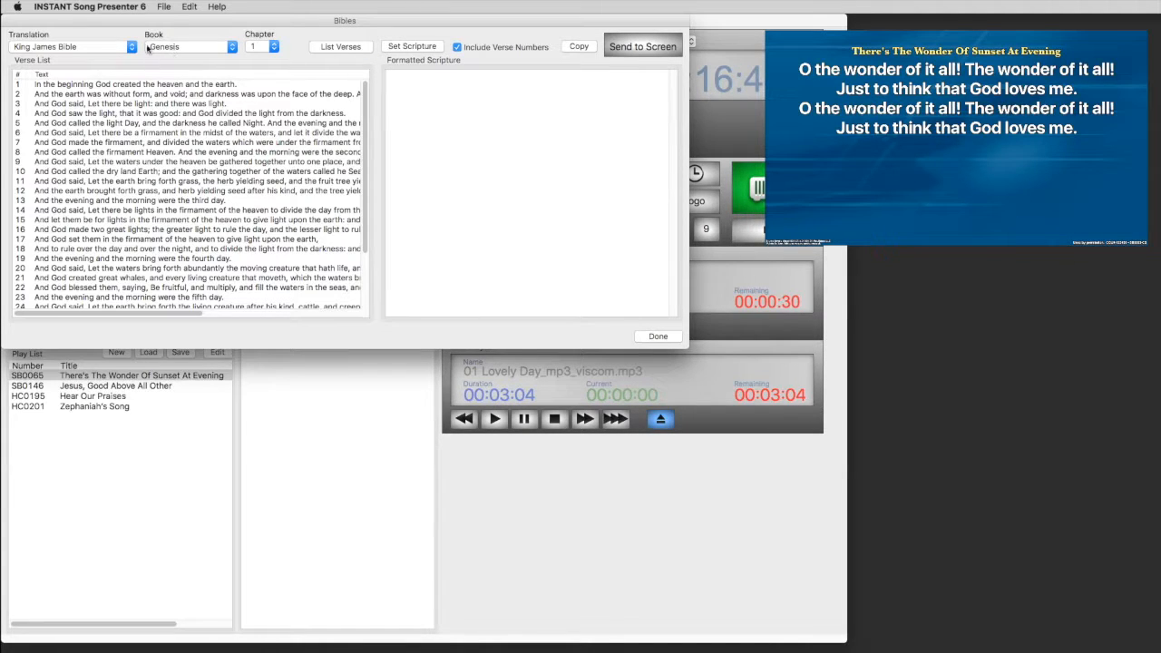
pyautogui.moveTo(33, 116); pyautogui.dragTo(43, 157)
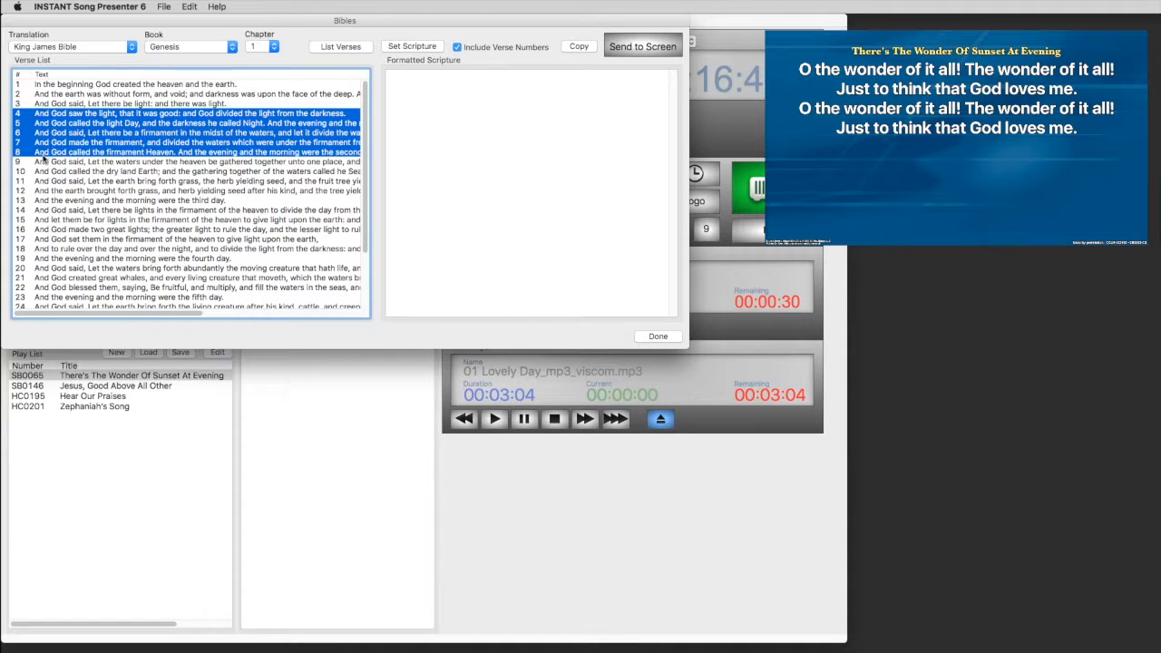
# Step: Set Genesis 1:4-8 as scripture, send it to the output screen, and close the Bibles window
pyautogui.click(410, 45)
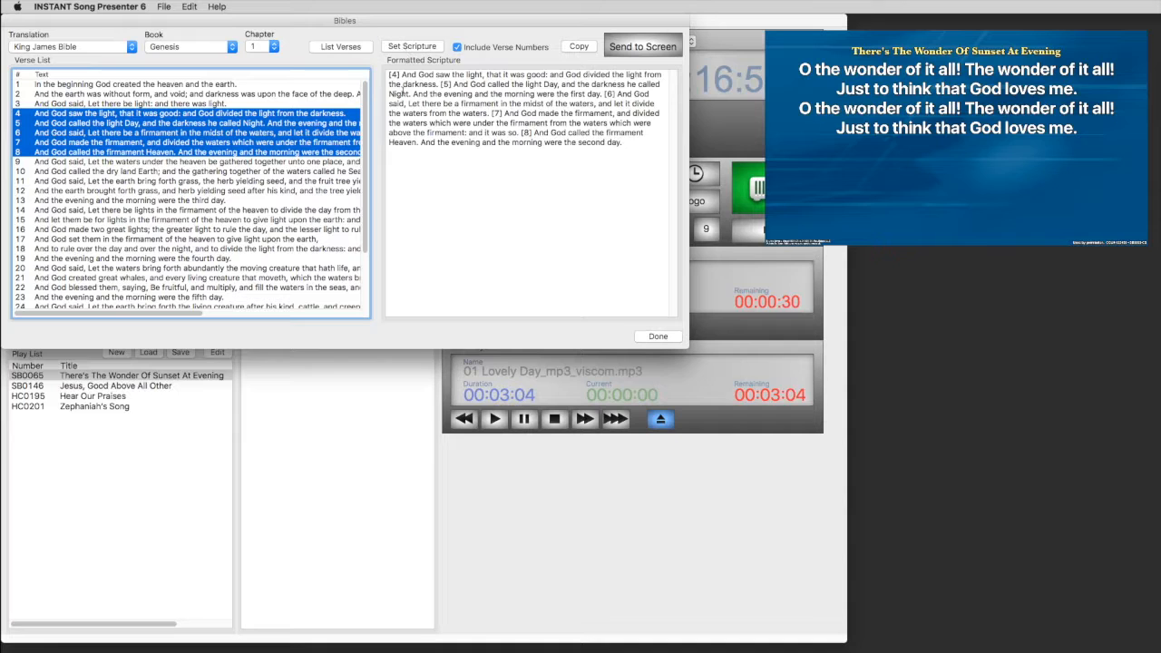
pyautogui.click(639, 48)
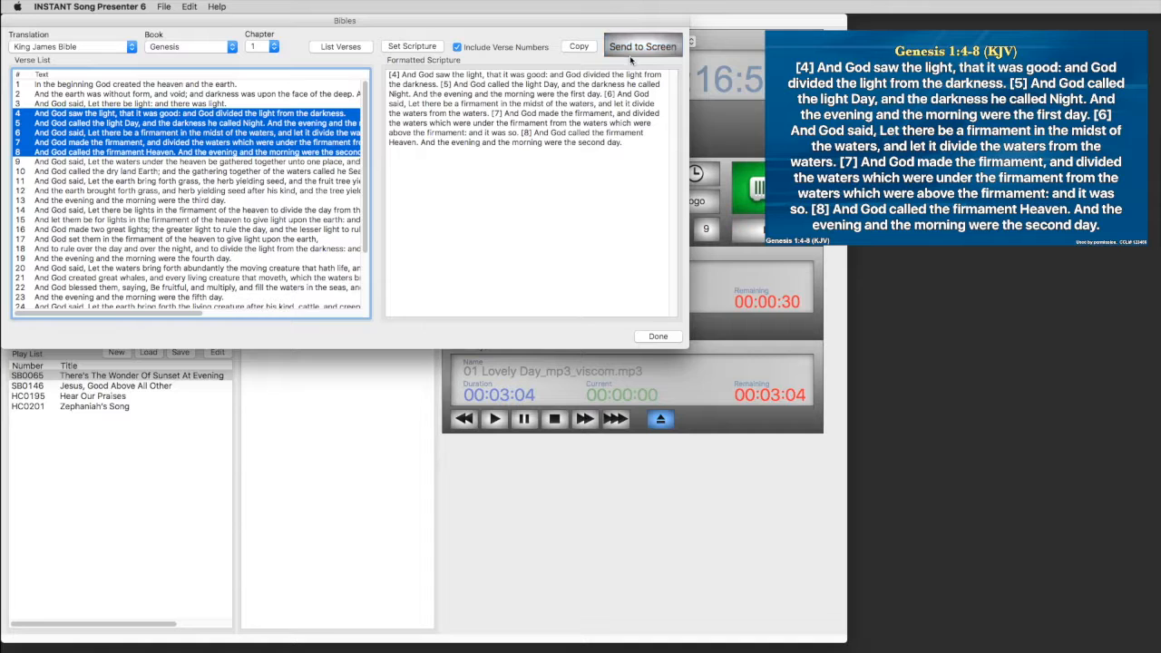
pyautogui.click(650, 337)
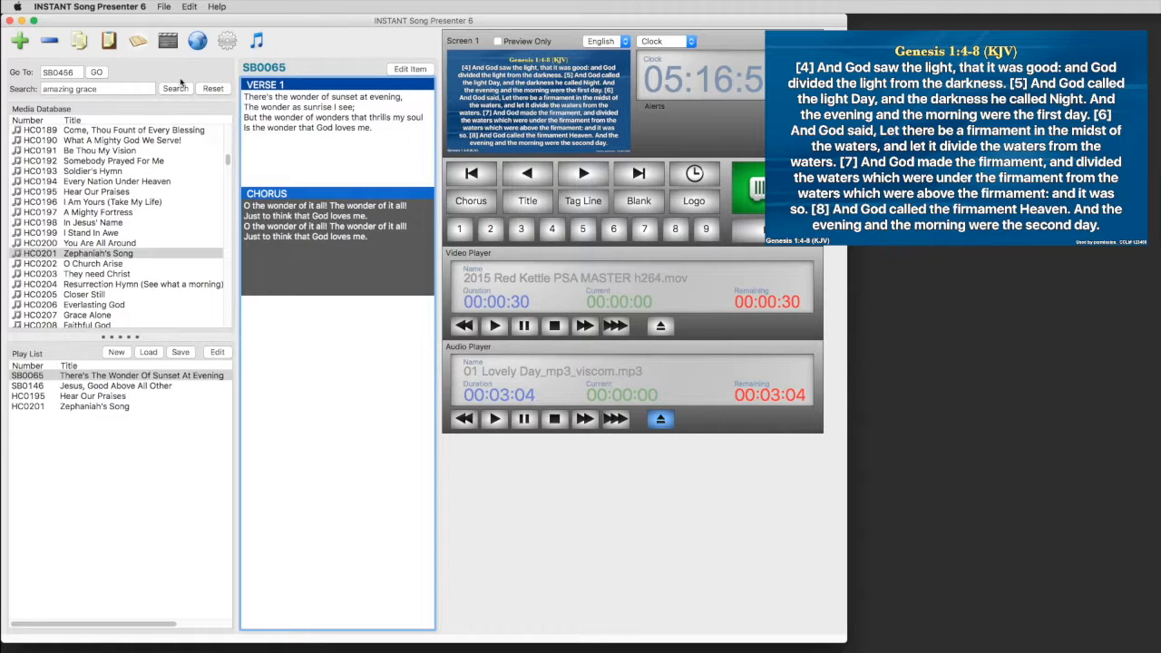
# Step: Preview the Media Browser pictures: blshield, chrstms, cross1, ISP Logo Screen, prayer and rdshield
pyautogui.click(169, 49)
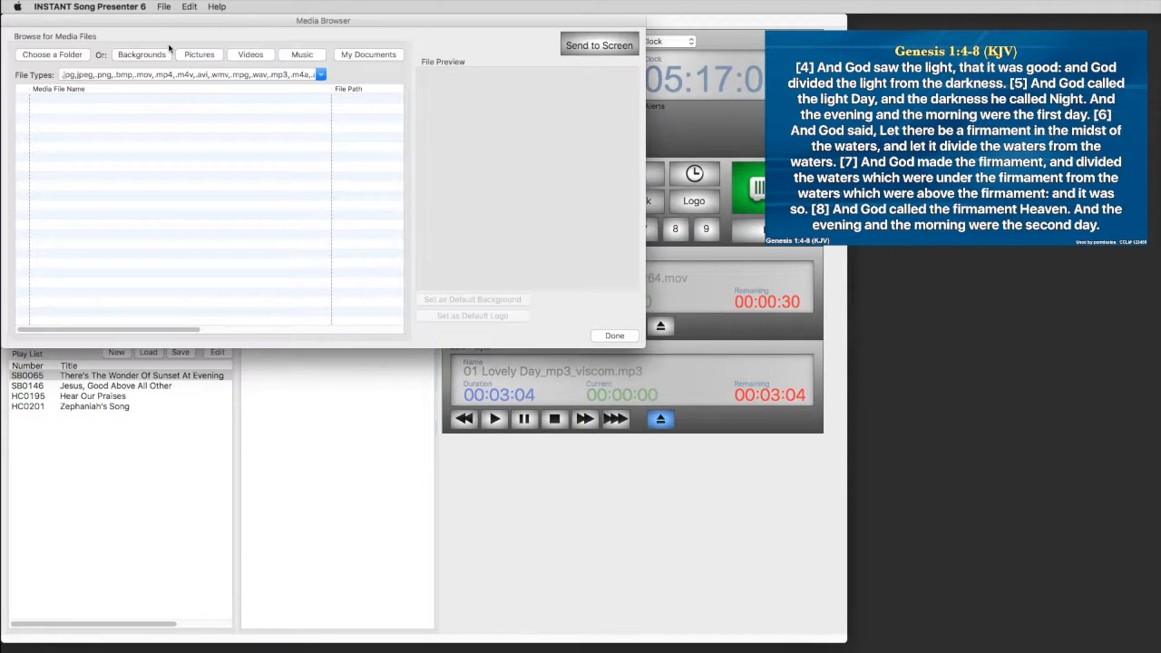
pyautogui.click(198, 56)
pyautogui.click(94, 100)
pyautogui.click(100, 108)
pyautogui.click(101, 119)
pyautogui.click(99, 128)
pyautogui.click(98, 139)
pyautogui.click(99, 147)
# Step: Send blshield.bmp to the output screen and close the Media Browser
pyautogui.click(111, 100)
pyautogui.click(568, 48)
pyautogui.click(567, 48)
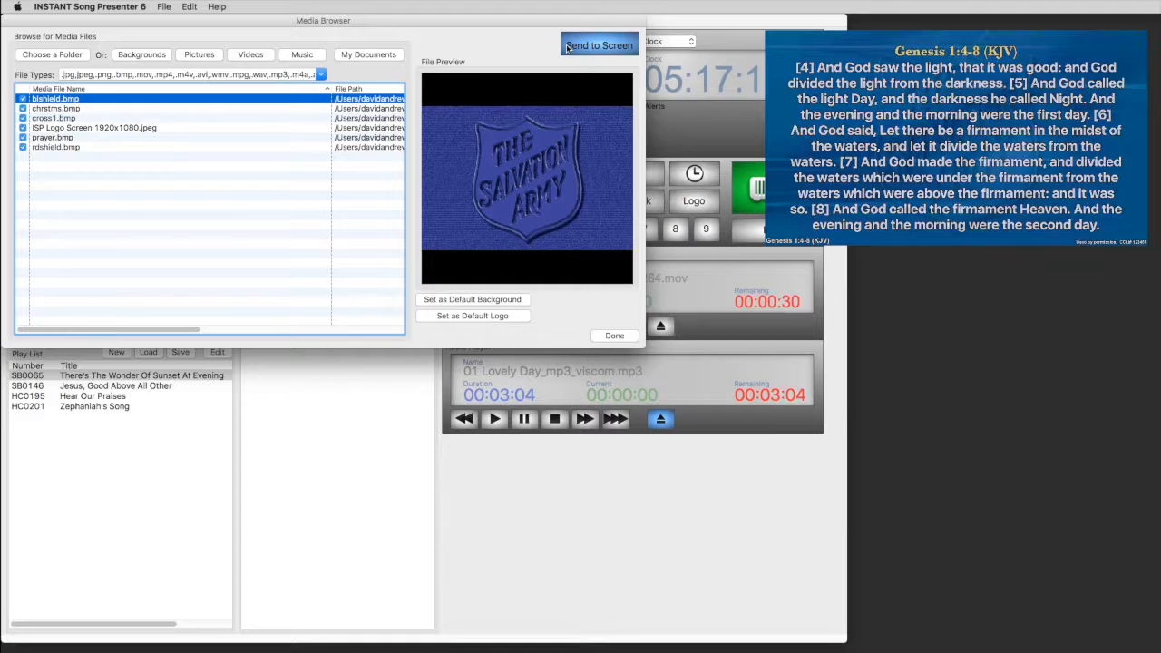
pyautogui.click(614, 335)
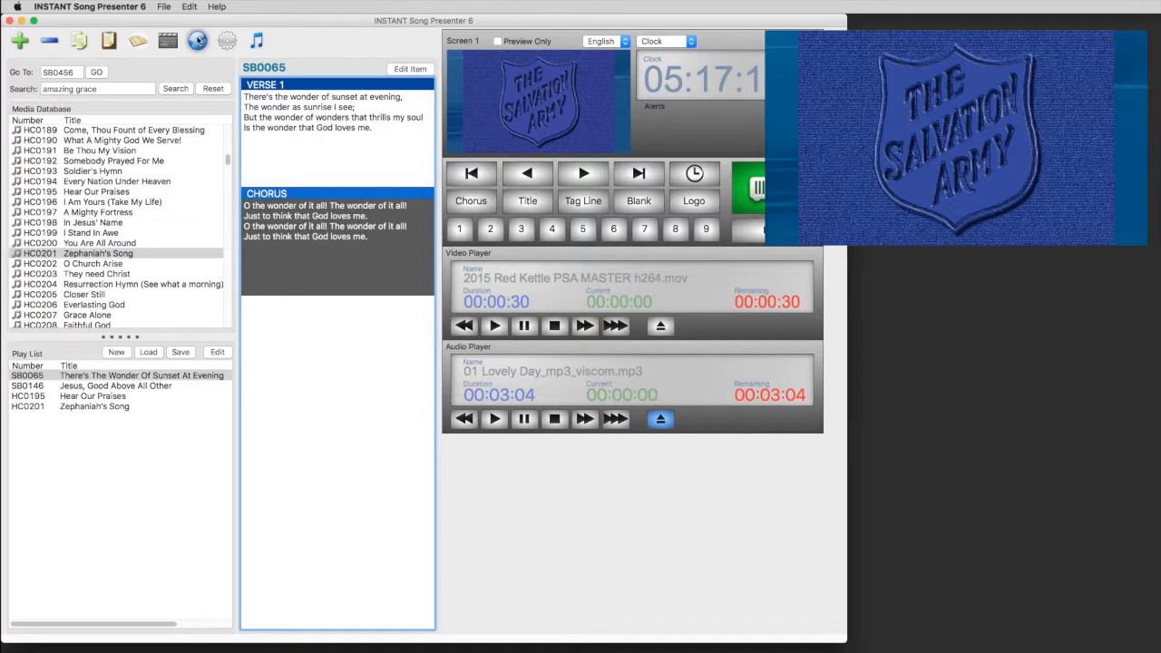
# Step: Load the Salvation Army Media, then Salvation Army favourite sites, and close the Web Browser
pyautogui.click(197, 40)
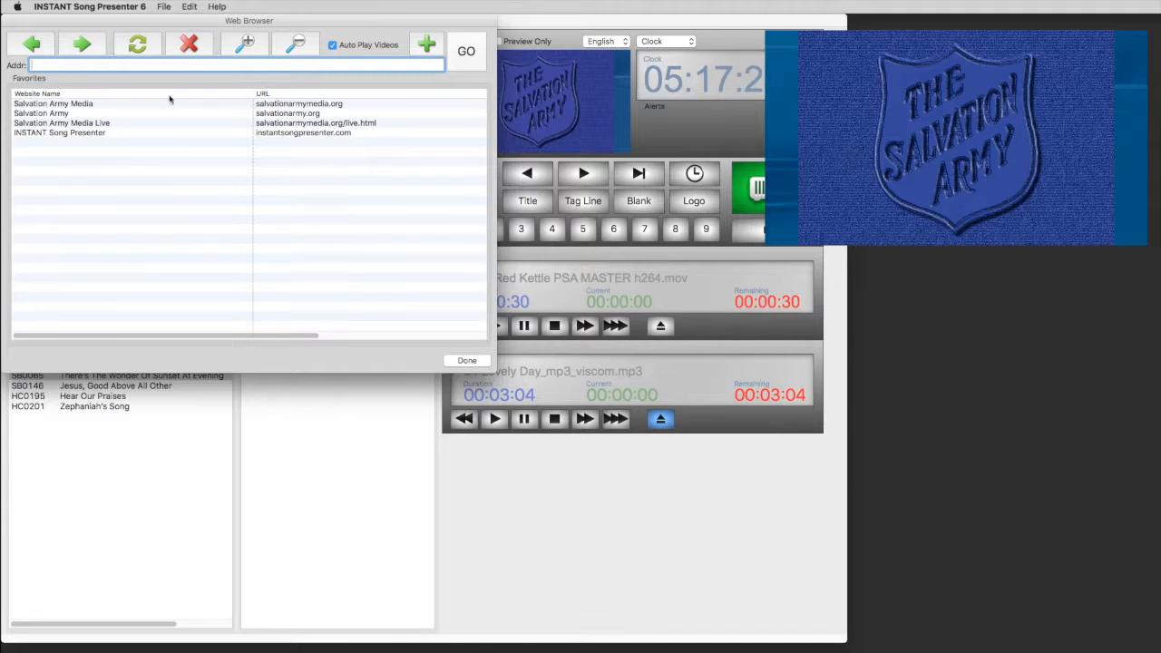
pyautogui.click(118, 105)
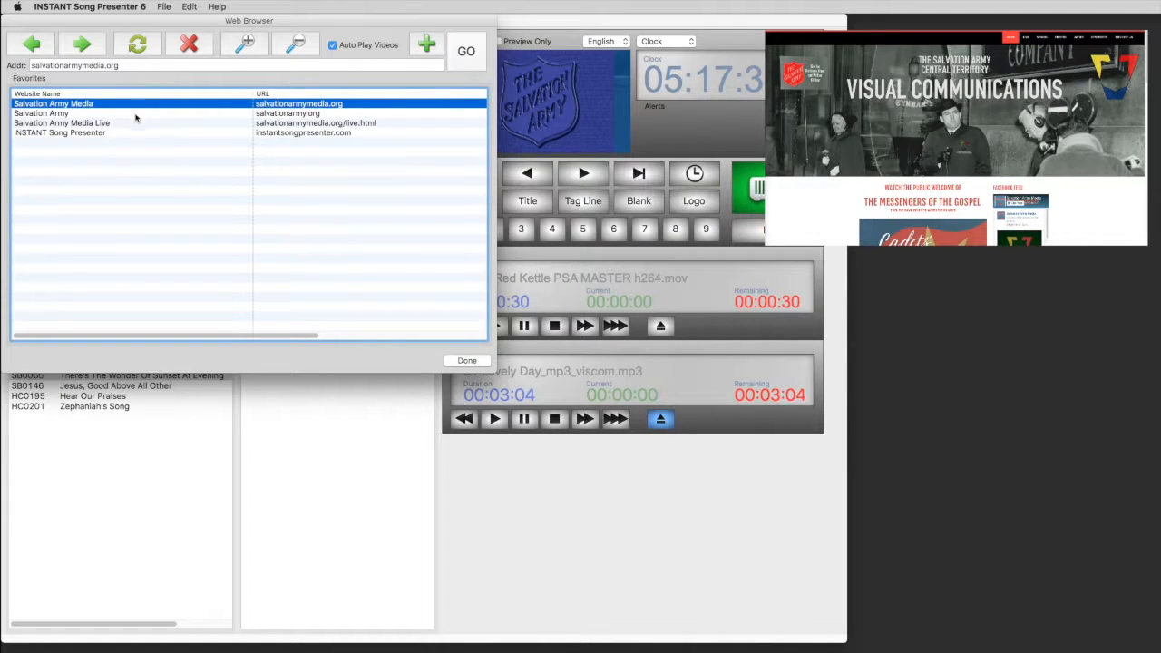
pyautogui.click(142, 116)
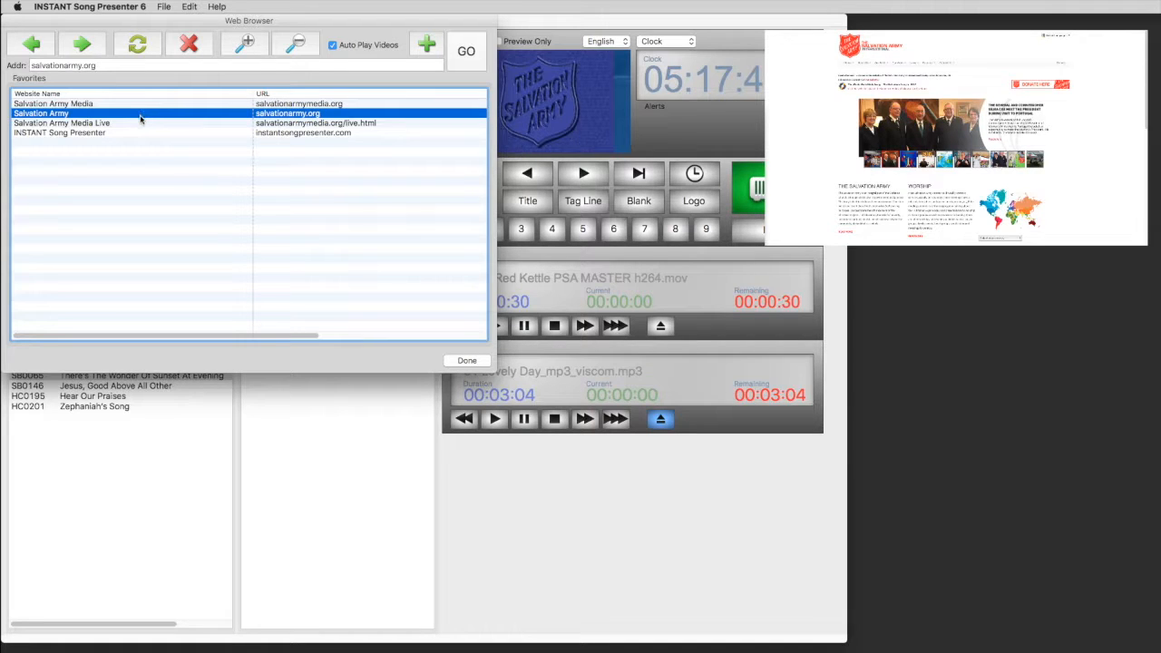
pyautogui.click(466, 360)
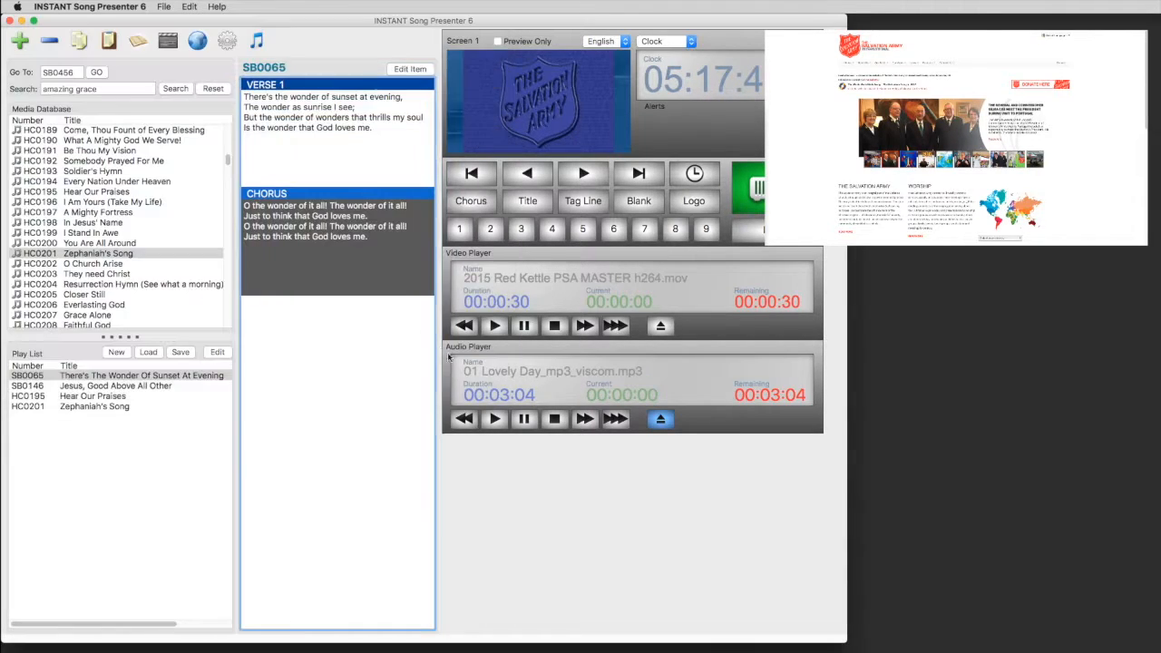